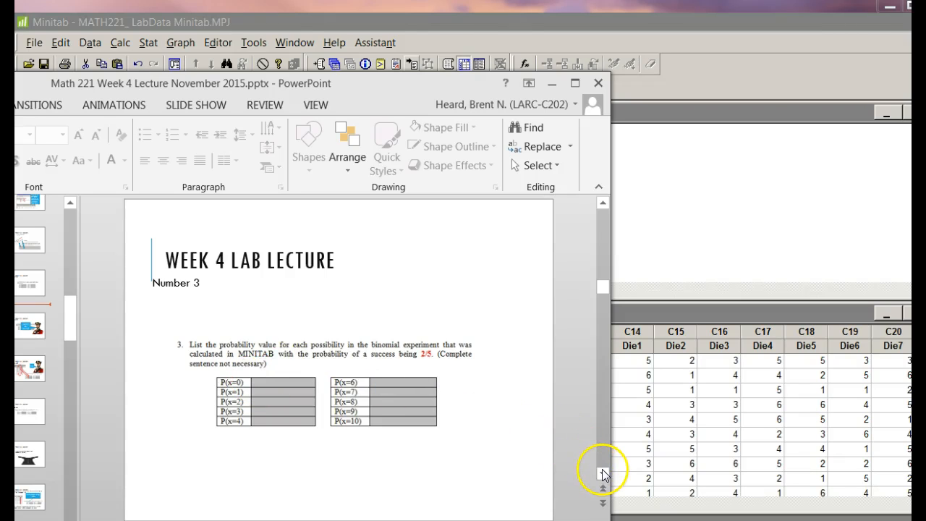
Advance the lecture slides to question Number 4 and move the presentation window aside to uncover Minitab
click(602, 469)
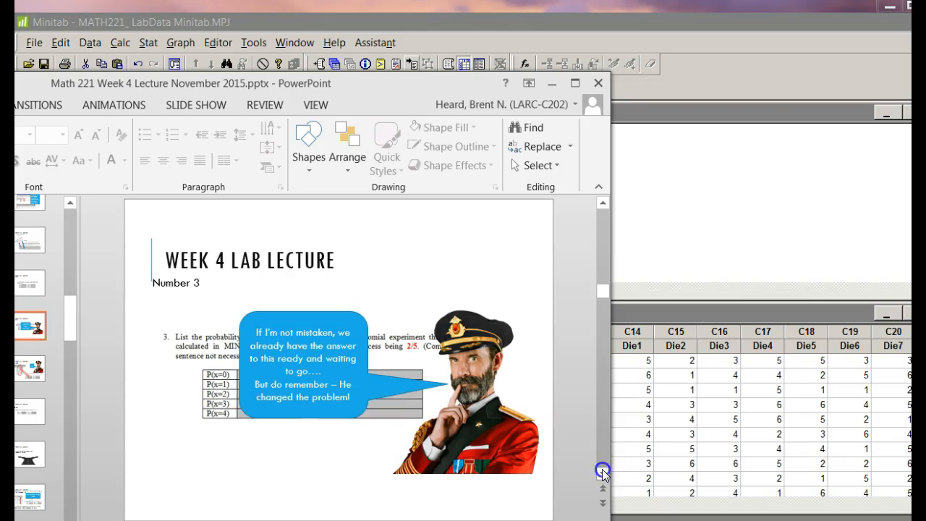
click(602, 472)
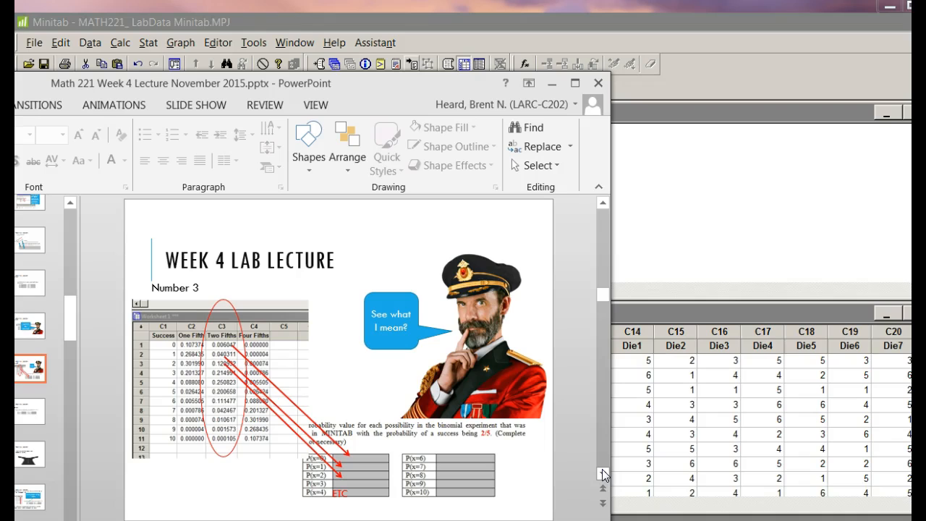
click(602, 471)
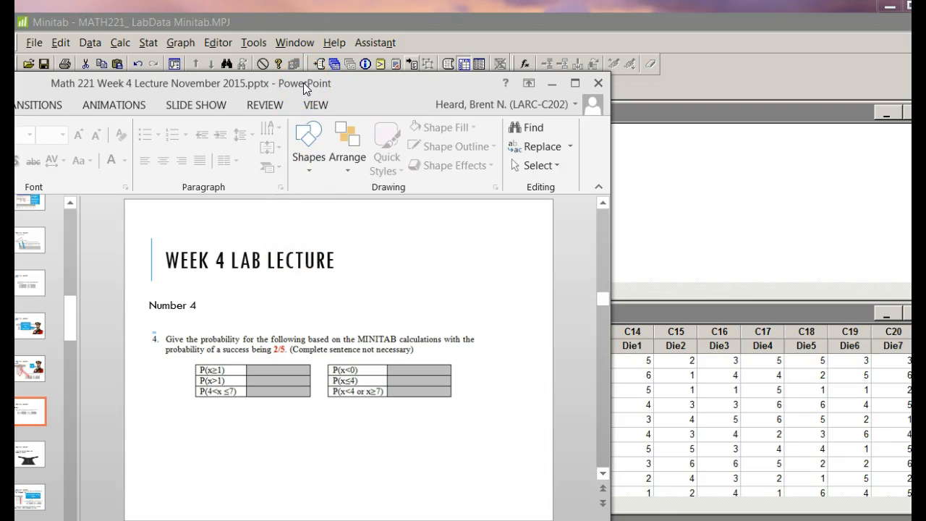
drag(304, 82, 85, 95)
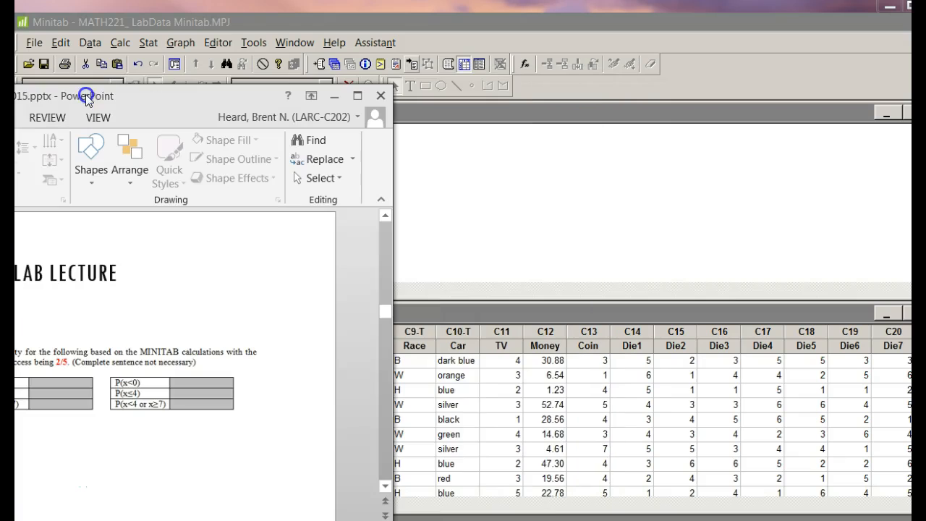
Switch to Minitab and open a Probability Distribution Plot of the View Probability type
click(490, 131)
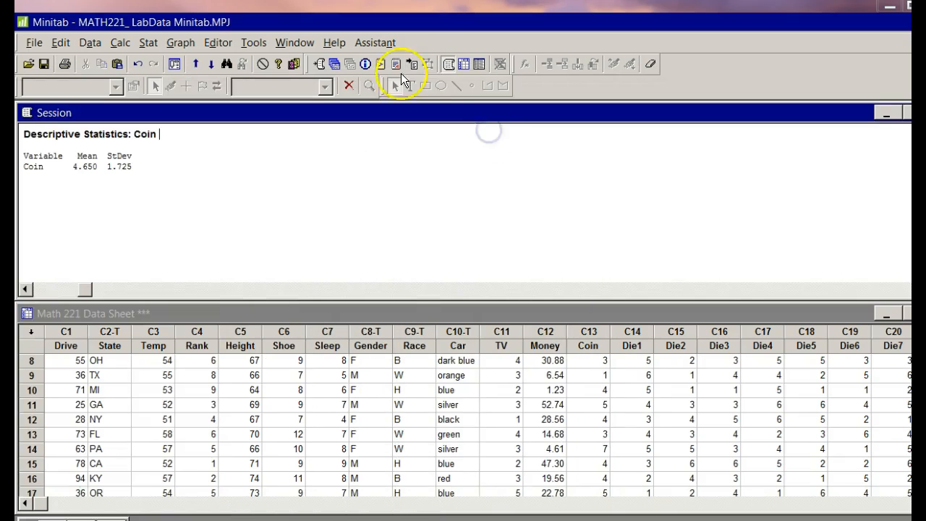
click(182, 43)
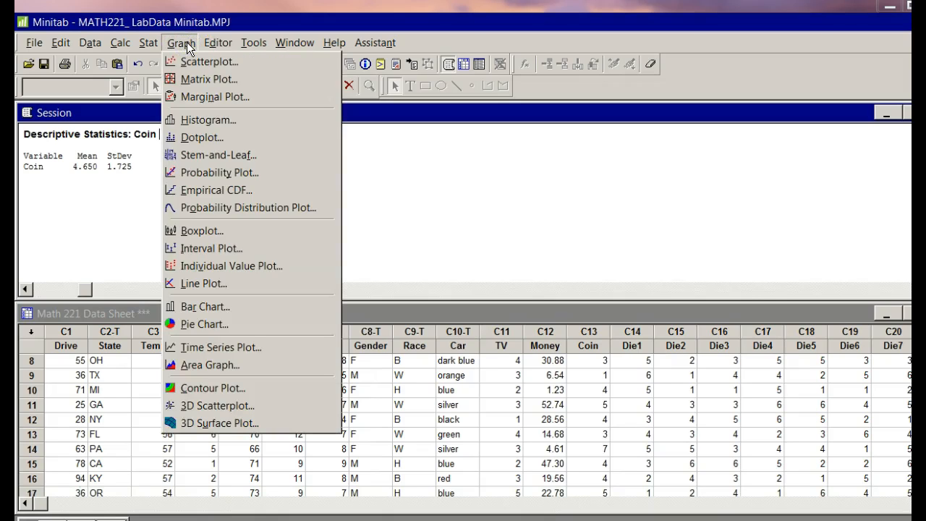
click(269, 208)
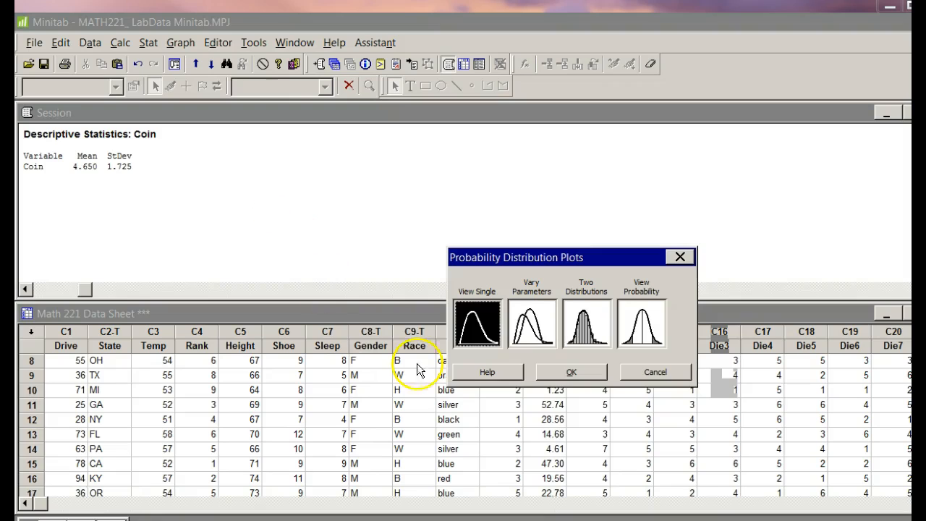
click(647, 326)
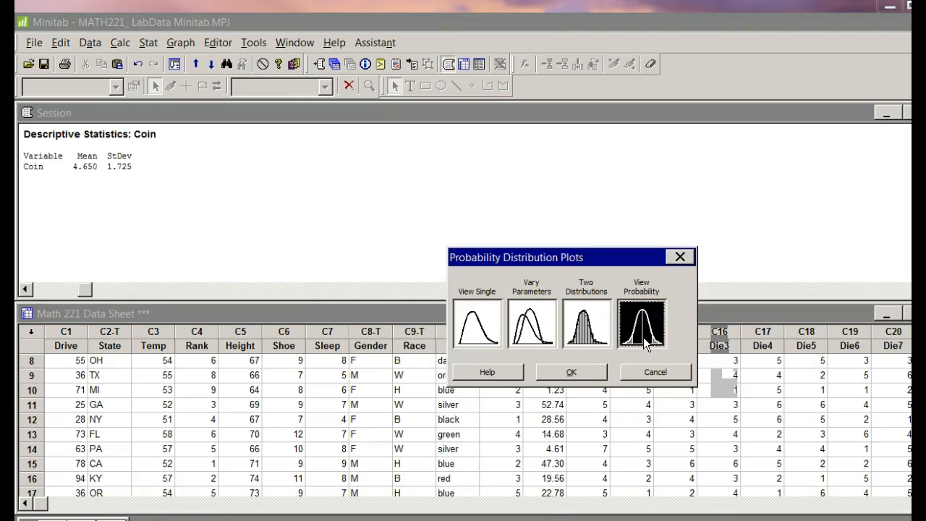
click(590, 372)
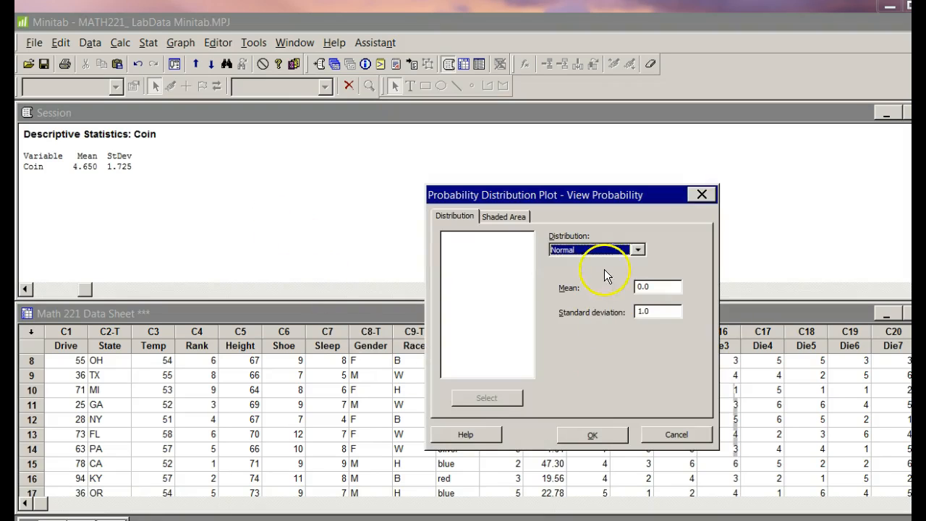
Set the distribution to Binomial with 10 trials and event probability 0.40, and open the shaded area settings
click(637, 250)
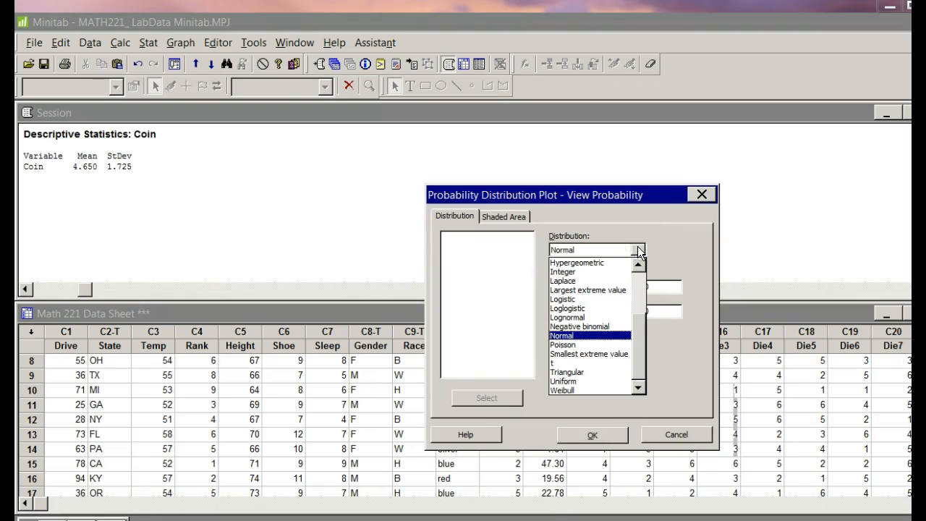
drag(641, 320, 639, 274)
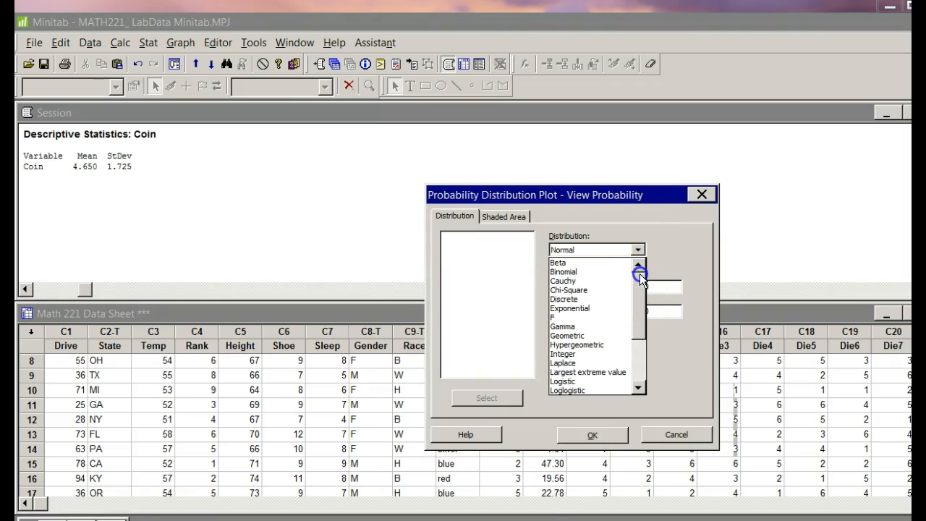
click(600, 271)
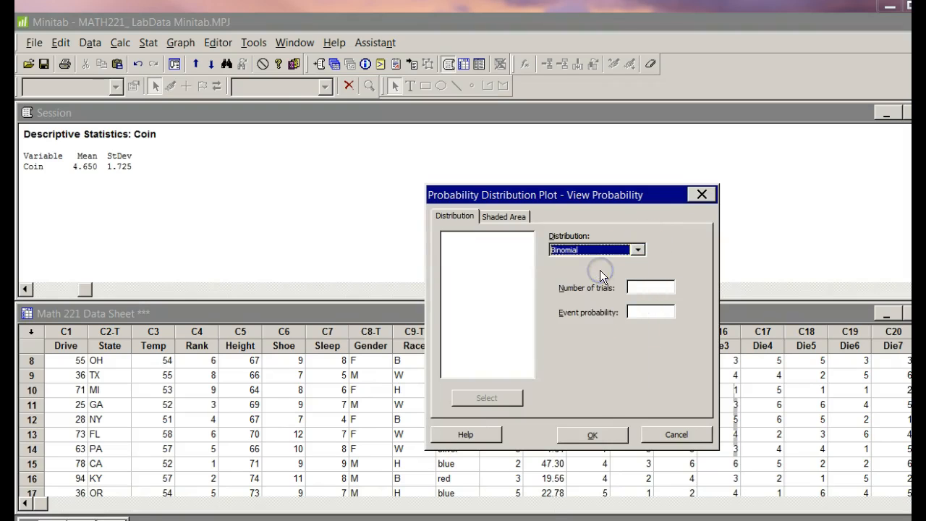
click(639, 285)
text(10)
click(658, 306)
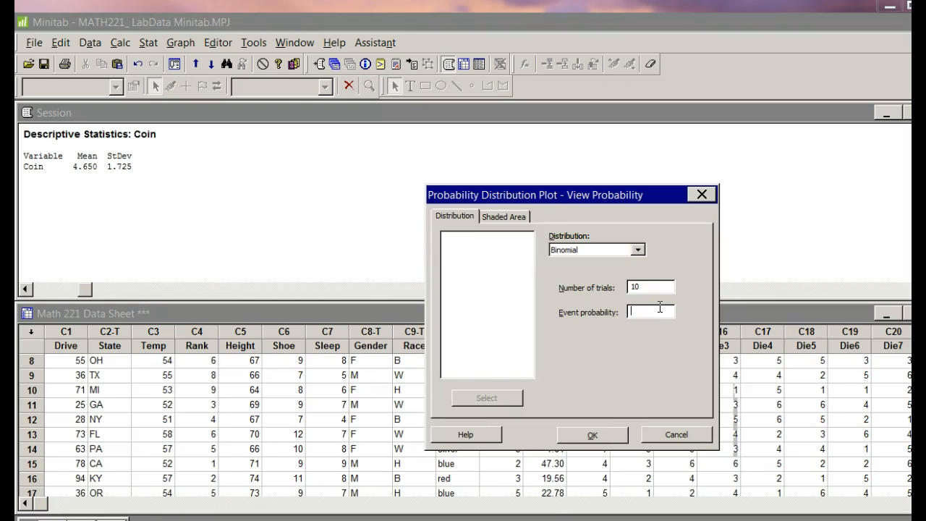
text(0.40)
click(649, 292)
click(517, 217)
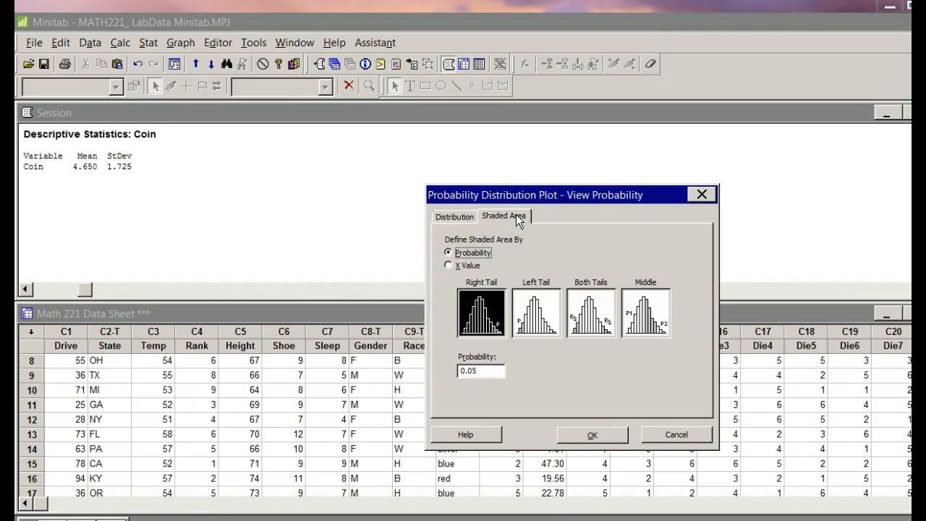
Switch to PowerPoint and arrange and enlarge the slide to read the question 4 probability table
key(alt+Tab)
drag(394, 289, 486, 290)
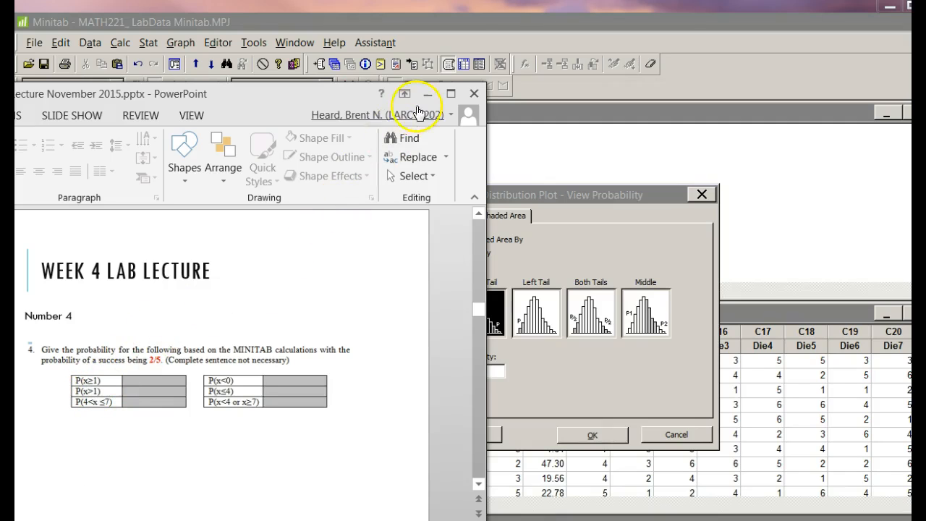
drag(313, 106, 316, 70)
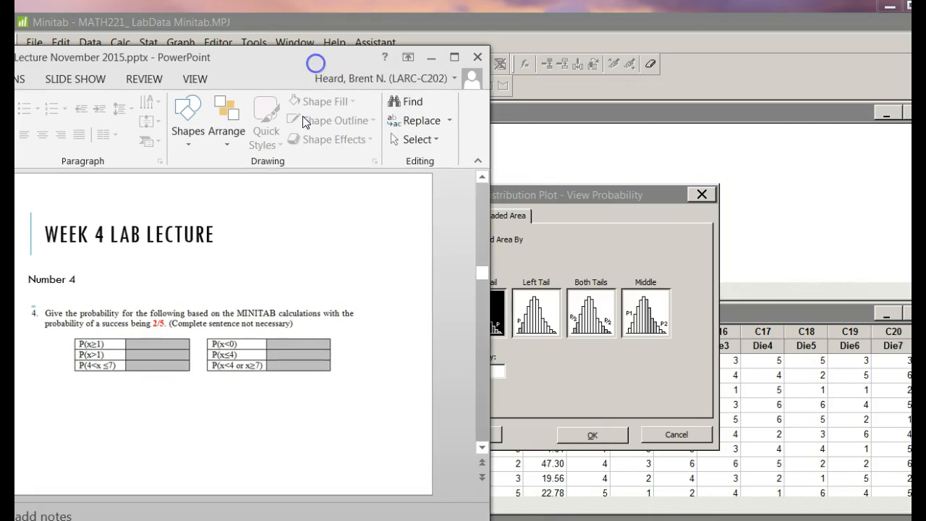
scroll(238, 304, up, 2)
scroll(238, 302, up, 1)
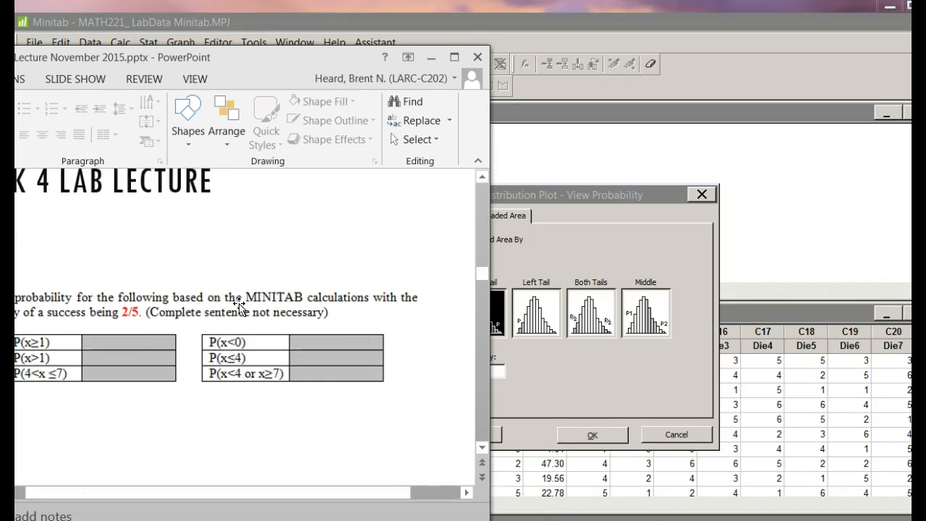
drag(141, 65, 178, 55)
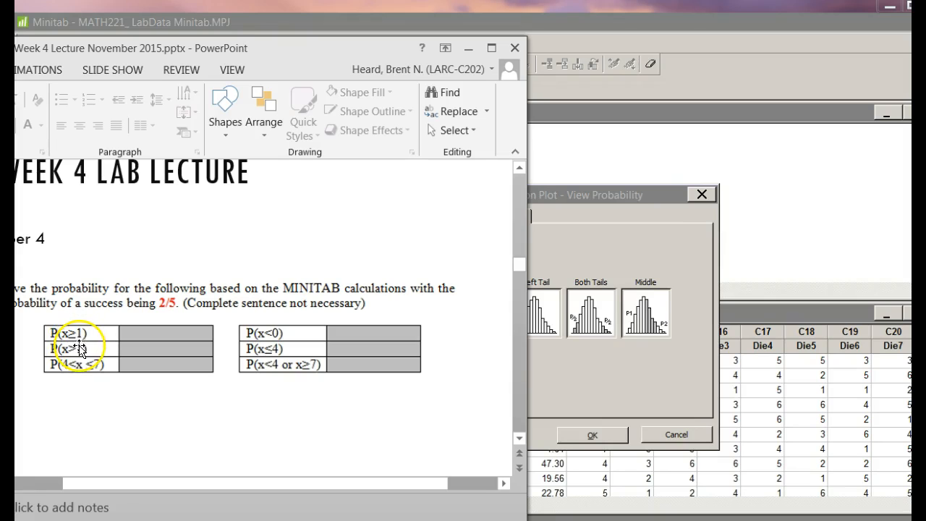
Back in Minitab, define the shaded area by X value as the right tail from 1 and generate the distribution plot
click(628, 248)
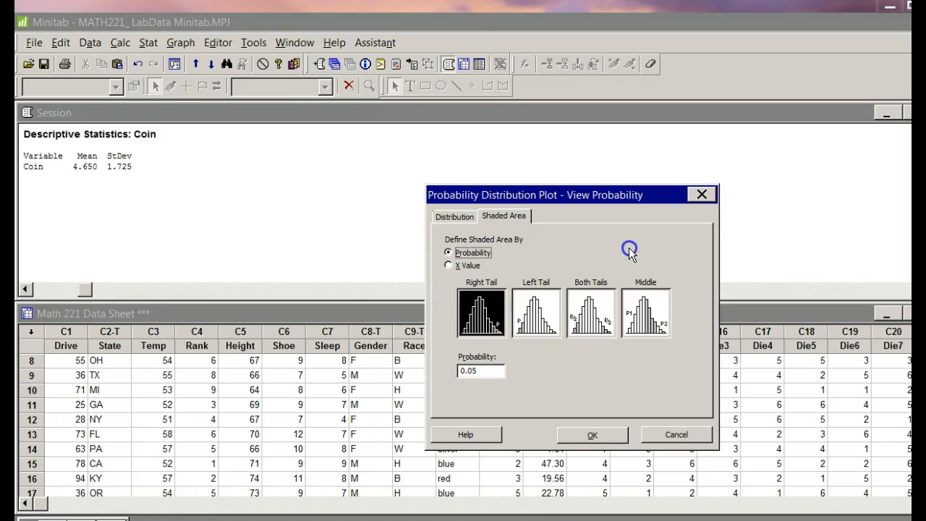
click(448, 265)
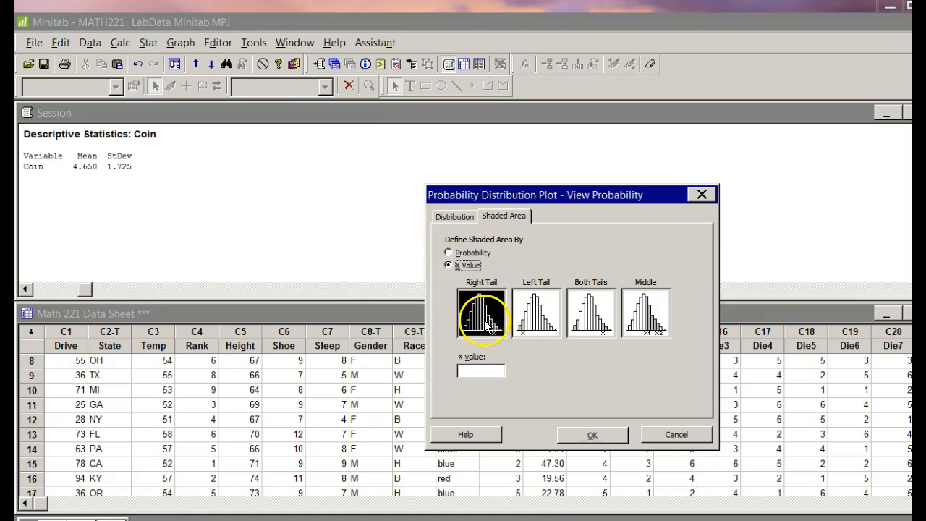
click(481, 371)
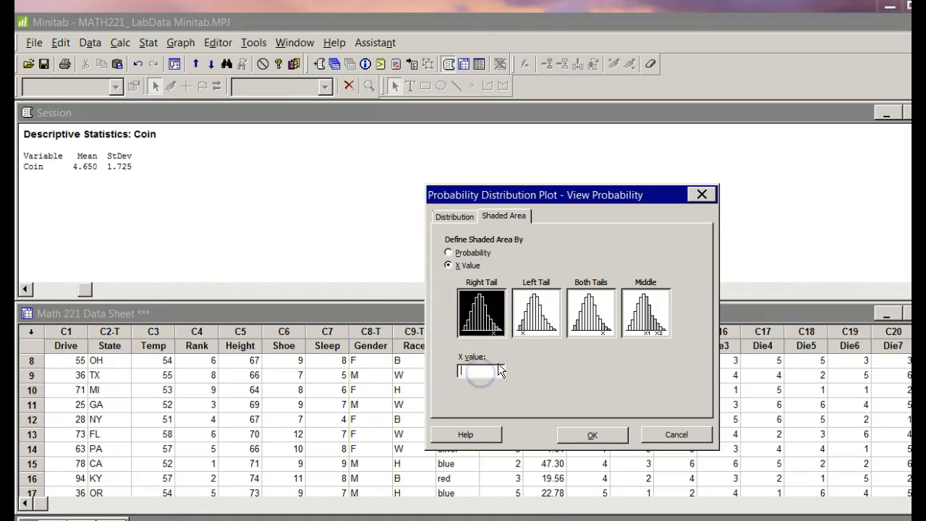
text(1)
click(593, 435)
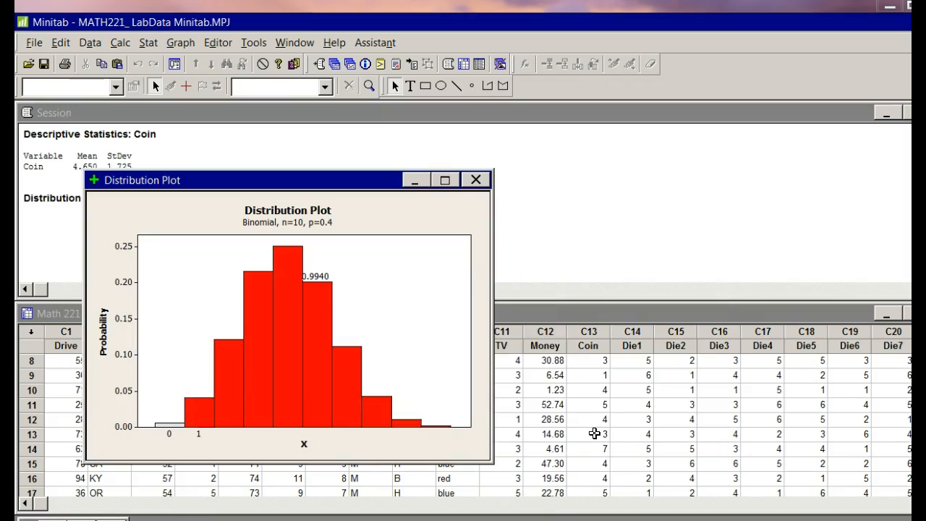
Examine the shaded probability on the plot and return to PowerPoint to read the P(x>1) item of question 4
click(406, 287)
click(304, 267)
key(alt+Tab)
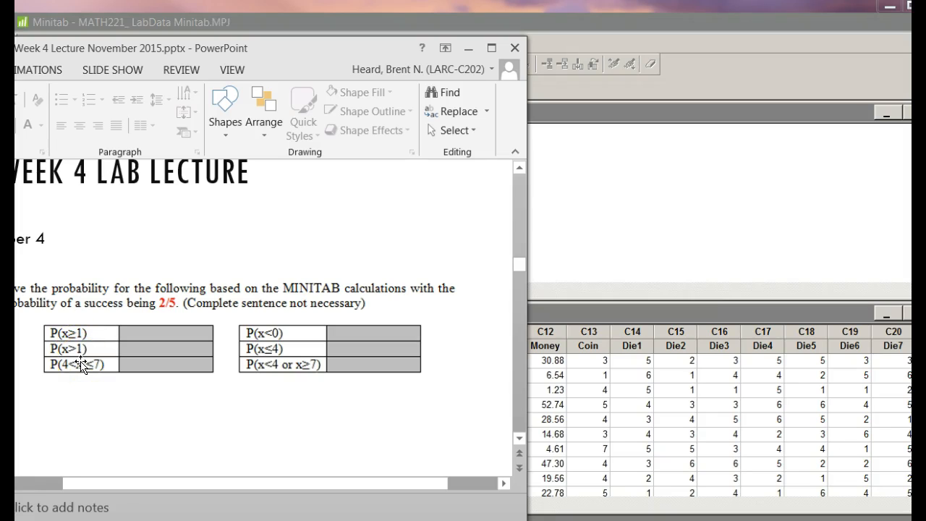
In Minitab, create another View Probability plot of the same binomial distribution with the right tail shaded from X value 2
click(583, 254)
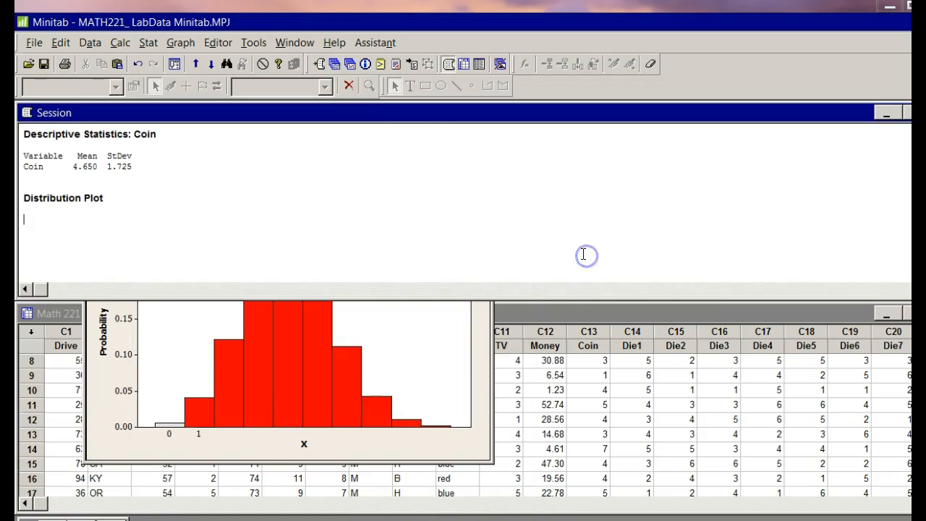
click(182, 43)
click(196, 207)
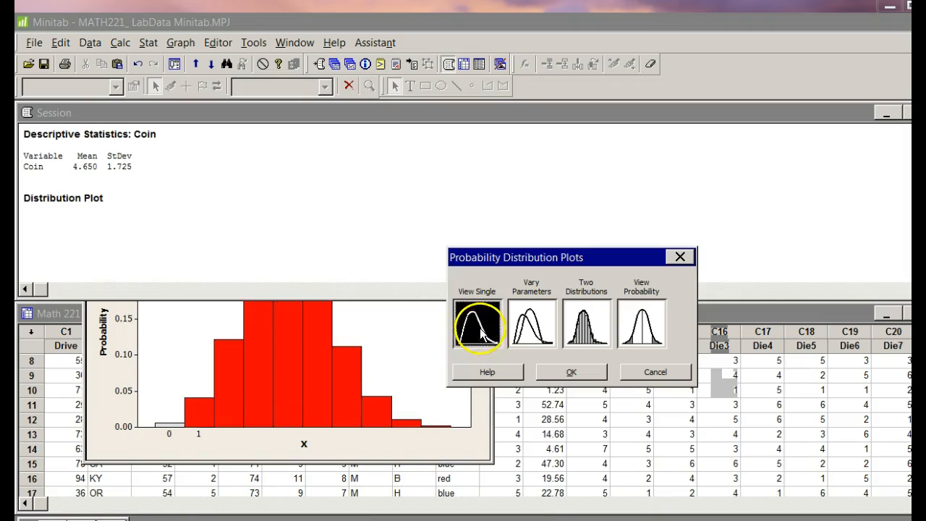
click(650, 320)
click(570, 372)
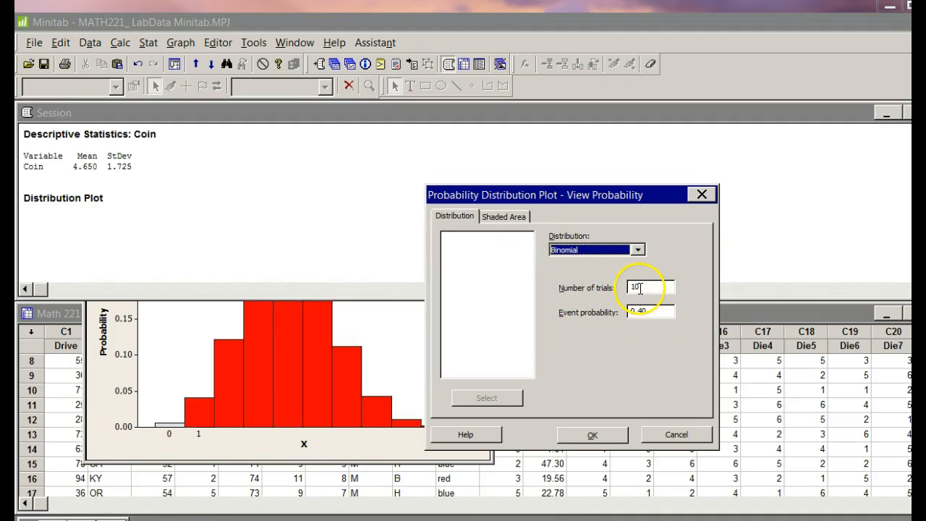
click(510, 217)
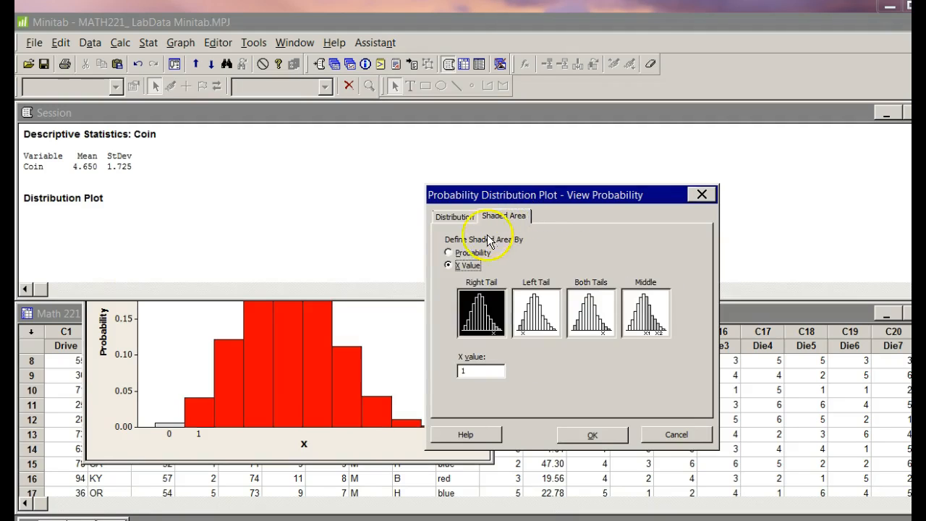
click(468, 373)
double_click(458, 372)
text(2)
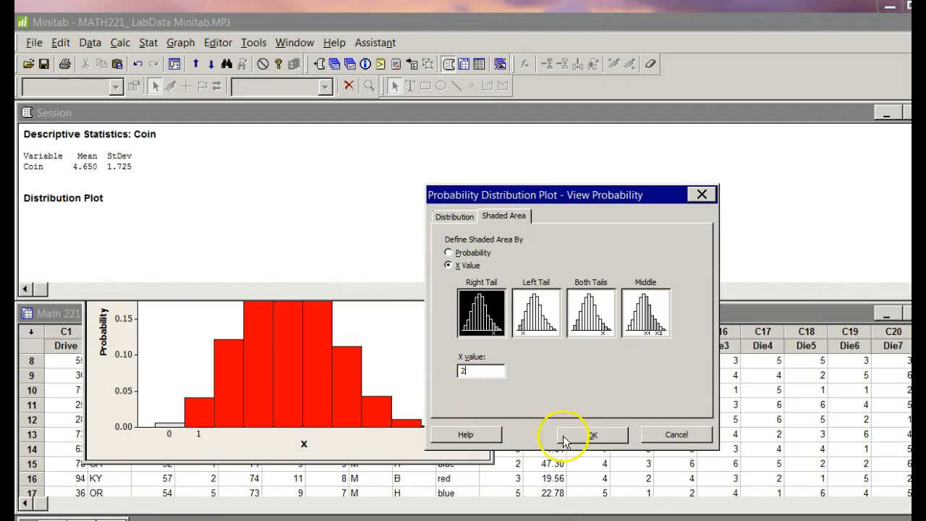
click(591, 438)
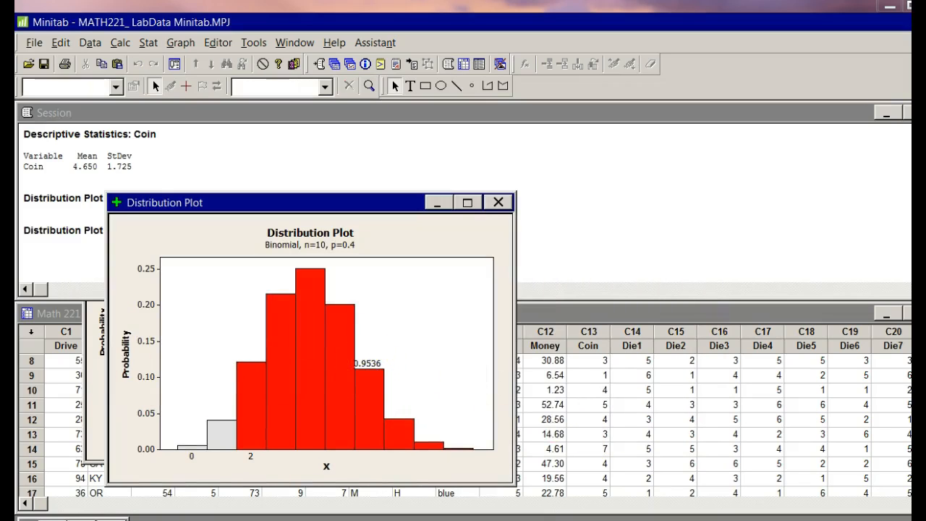
Read the P(4<x≤7) item of question 4 in PowerPoint and start a View Probability distribution plot in Minitab
key(alt+Tab)
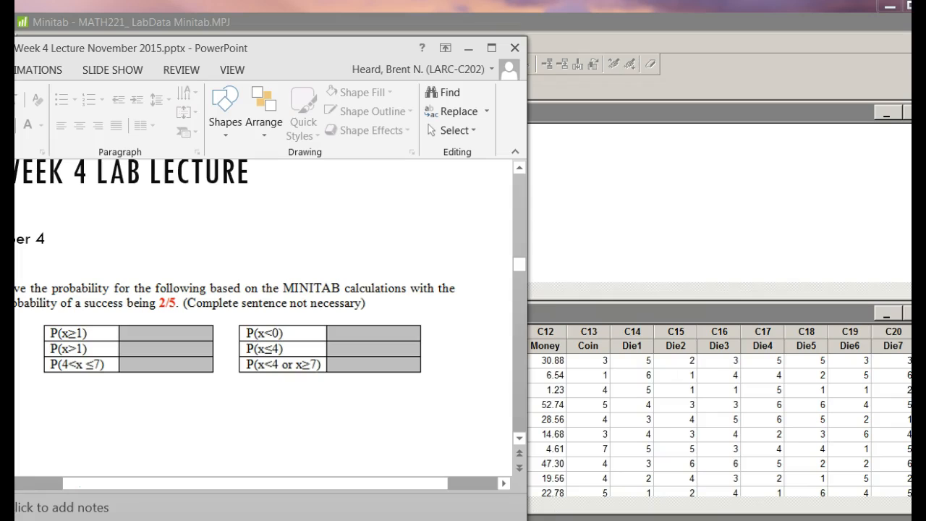
click(160, 350)
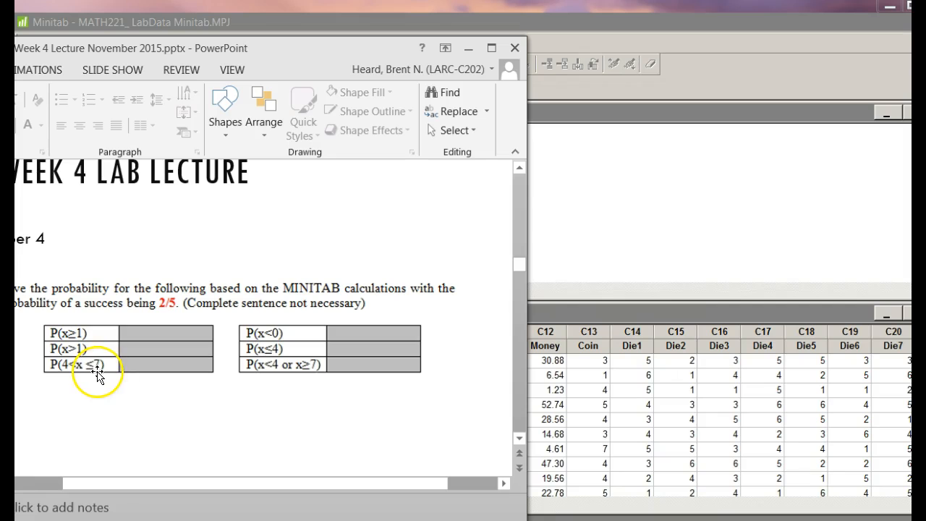
click(600, 233)
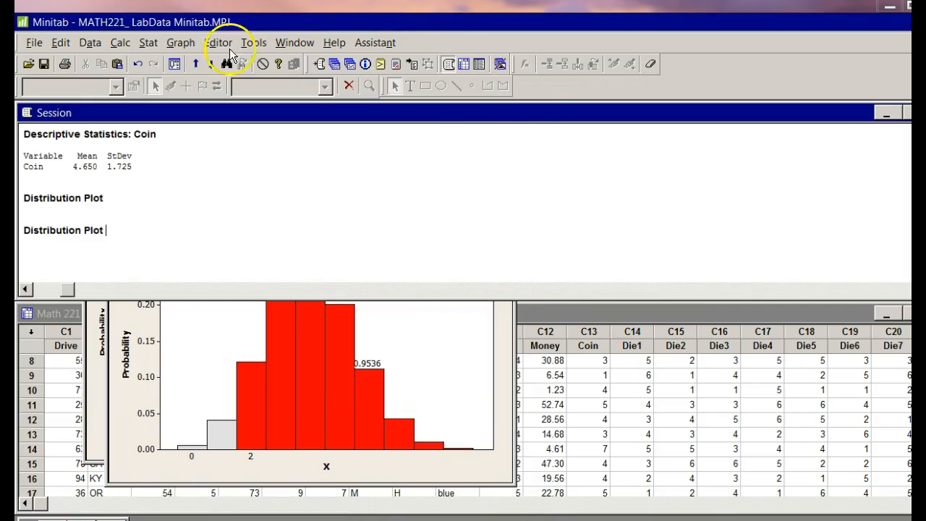
click(187, 41)
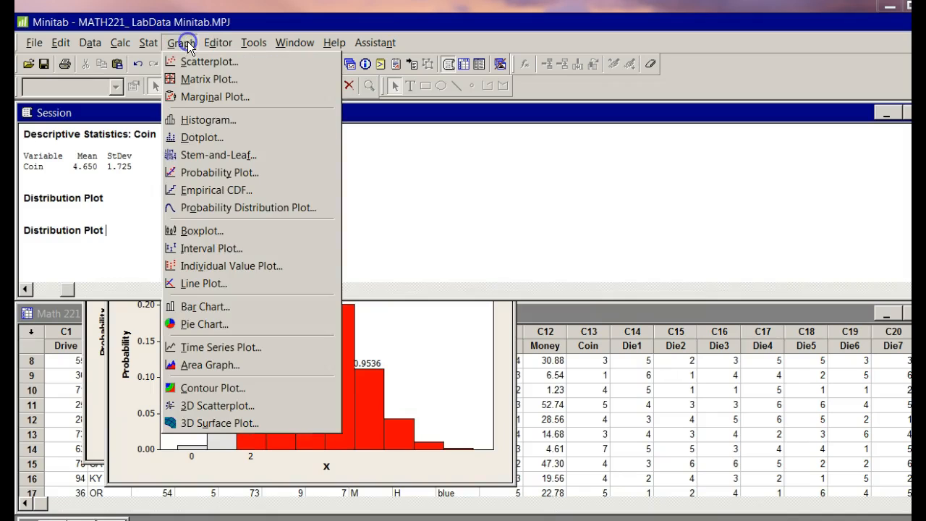
click(234, 209)
click(648, 310)
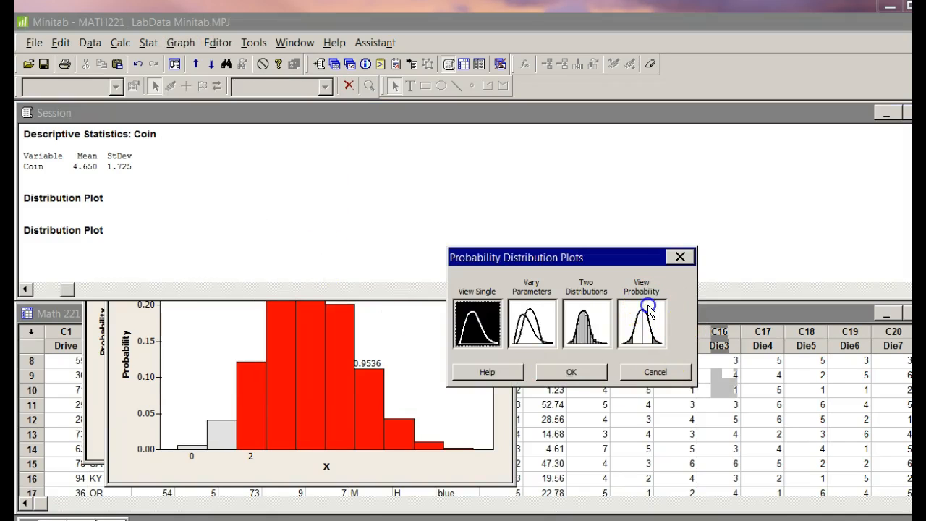
click(596, 373)
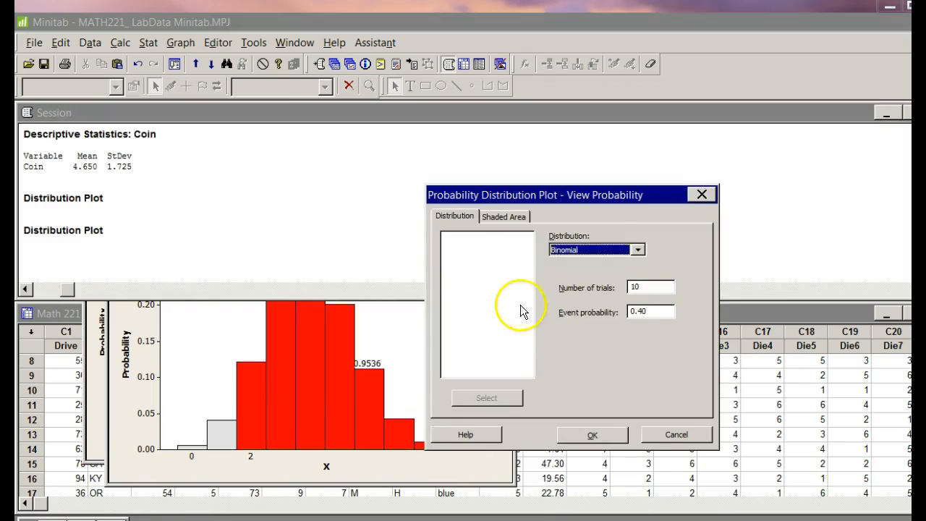
Shade the middle area from X value 5 to 7, recheck the question in PowerPoint, and generate the binomial plot in Minitab
click(518, 216)
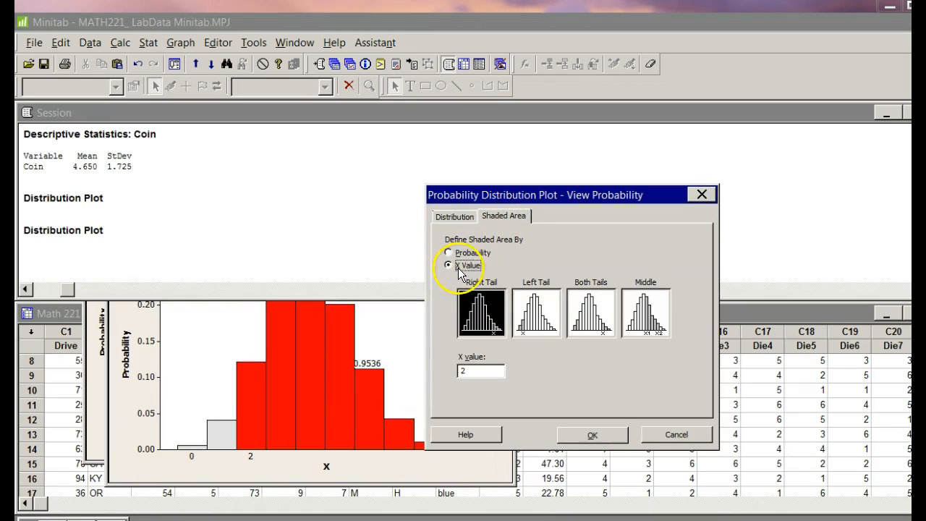
click(645, 313)
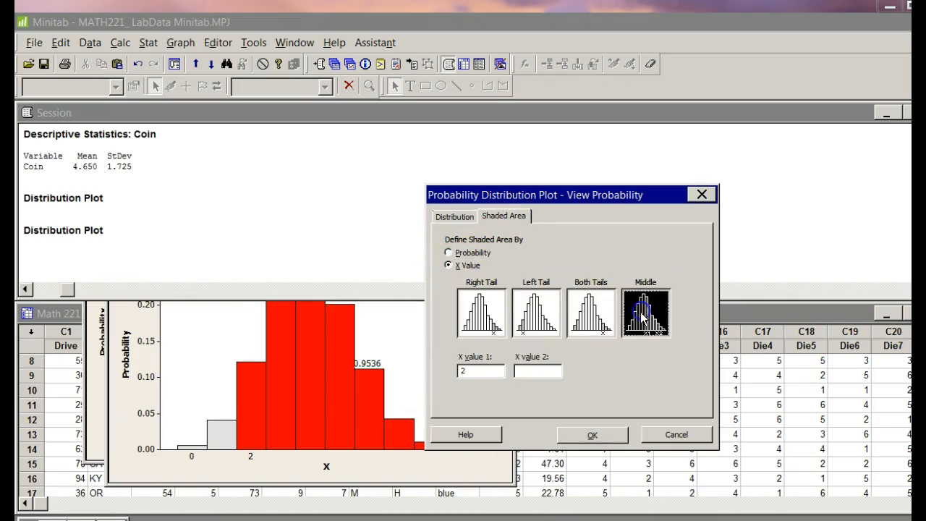
click(493, 371)
key(BackSpace)
text(5)
click(544, 374)
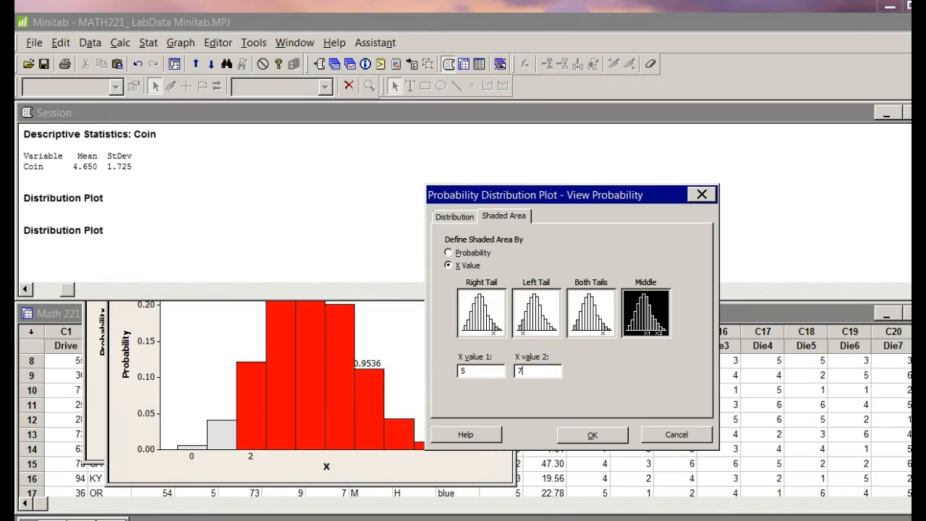
key(alt+Tab)
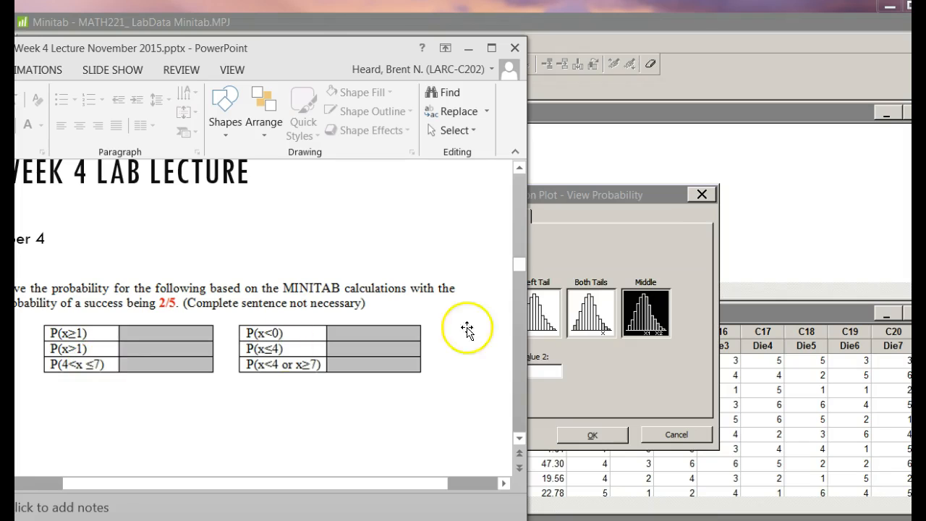
click(623, 256)
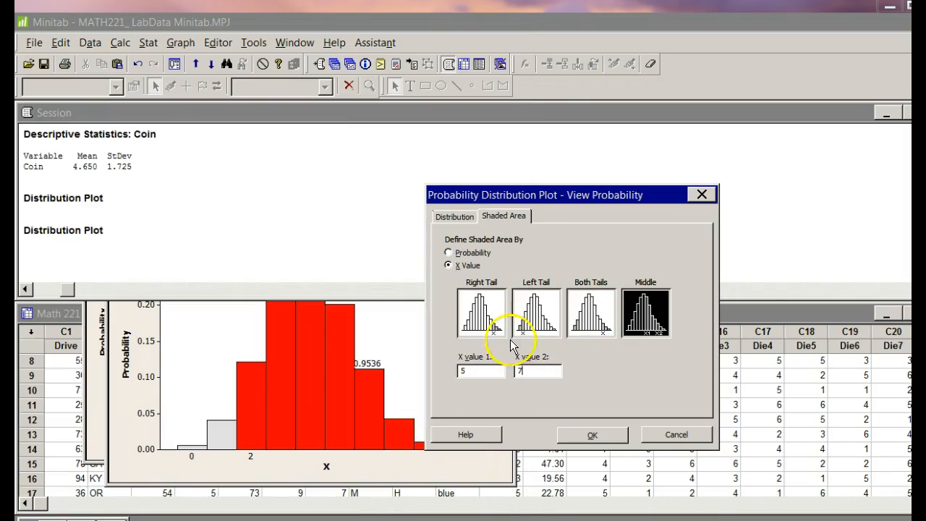
click(593, 434)
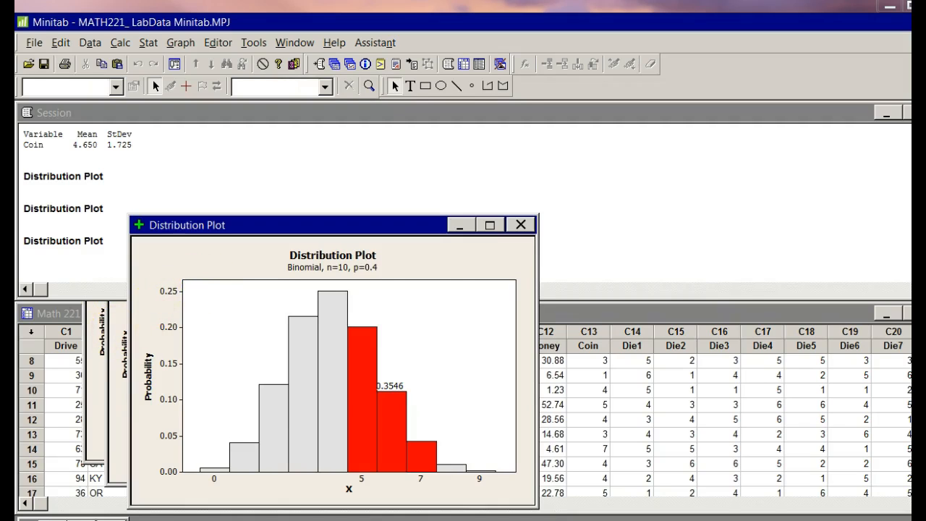
Read the P(x≤4) item in PowerPoint and open a new View Probability plot setup in Minitab
key(alt+Tab)
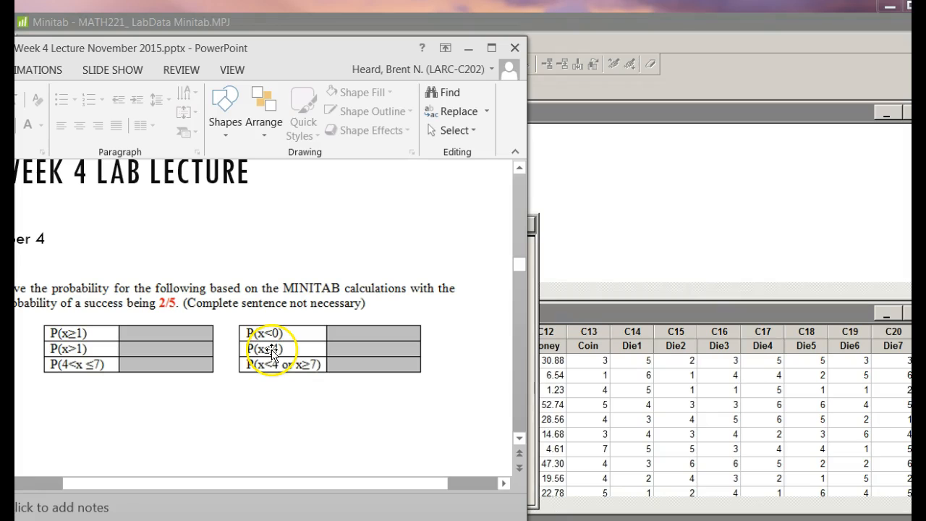
click(594, 230)
click(181, 43)
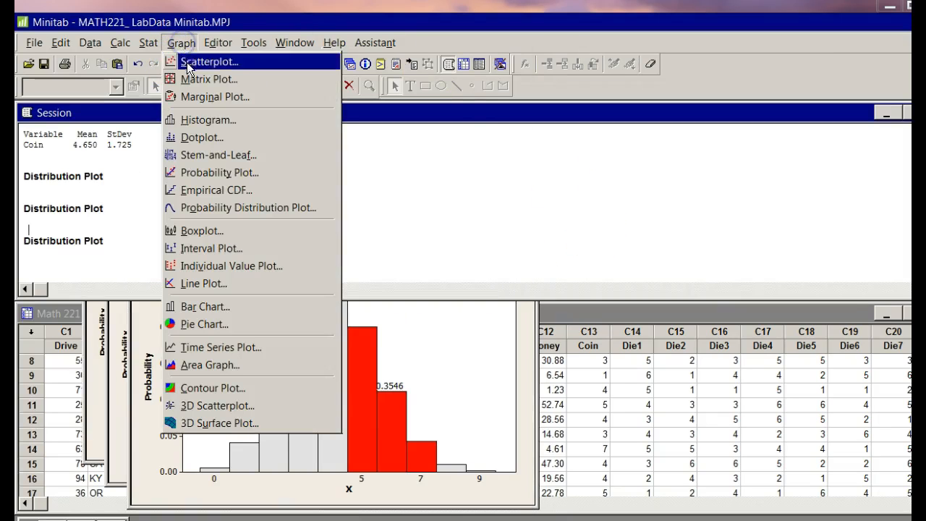
click(222, 207)
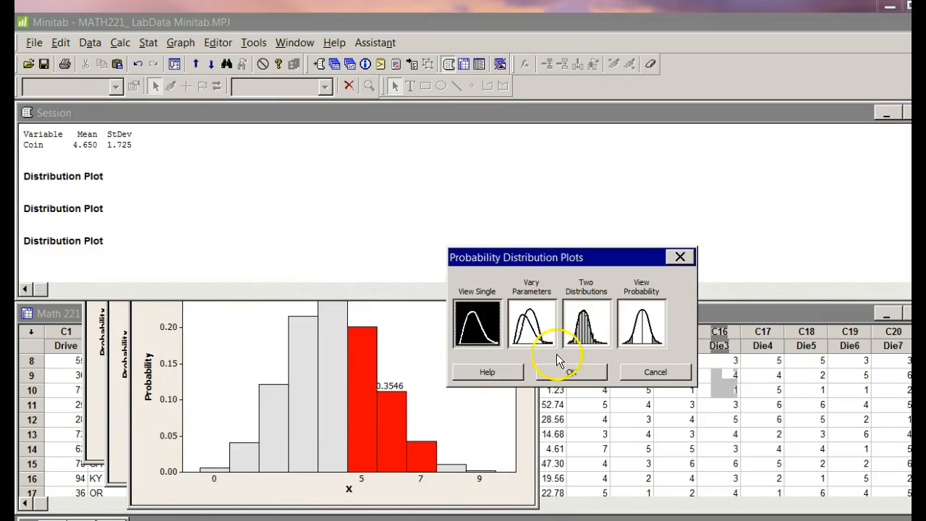
click(651, 329)
click(578, 371)
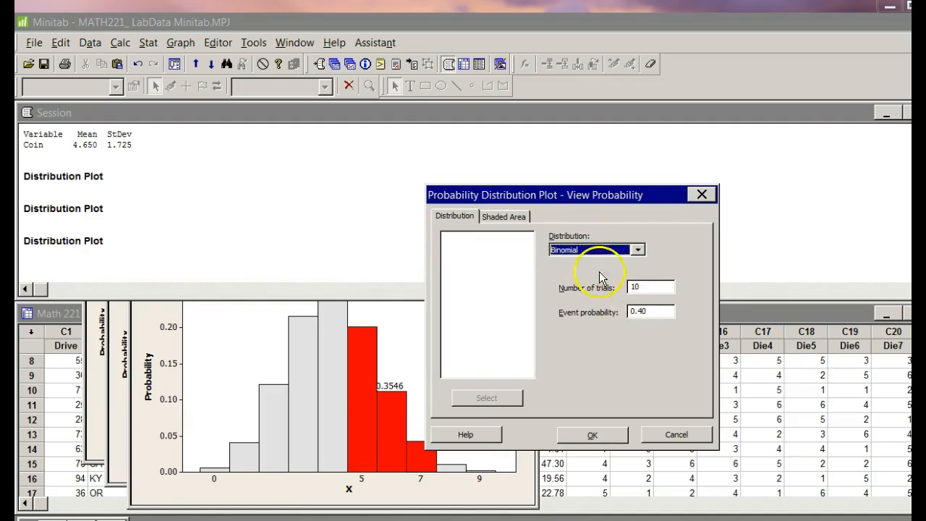
Define the shaded area by X value as the left tail at 4, rechecking the item in PowerPoint, and generate the plot
click(518, 216)
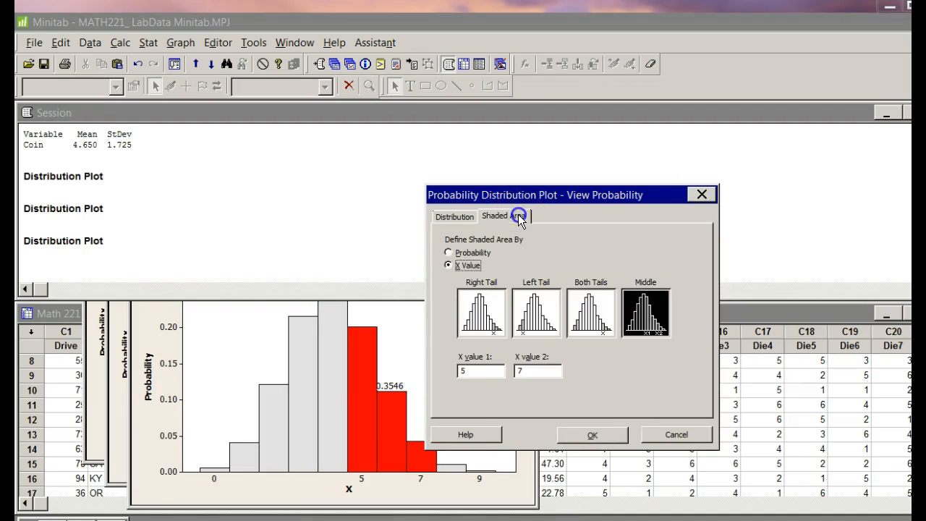
click(467, 269)
key(alt+Tab)
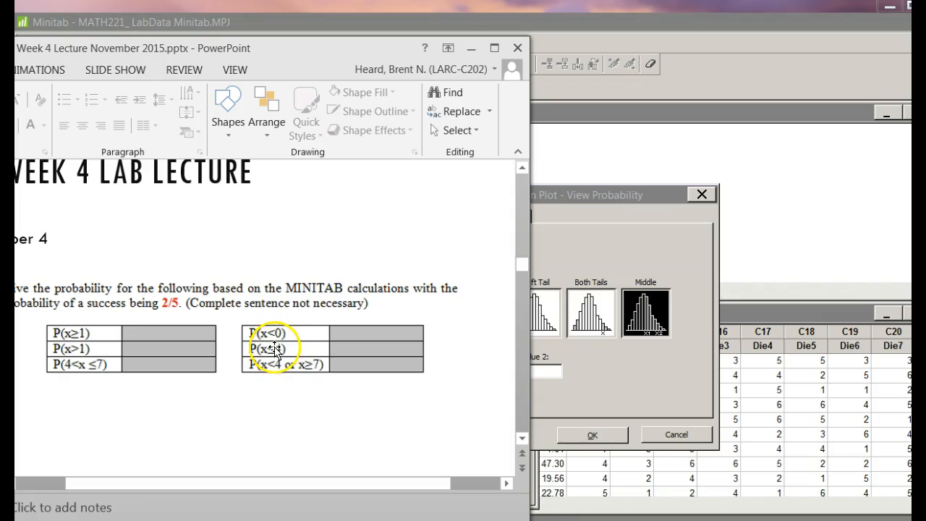
click(554, 265)
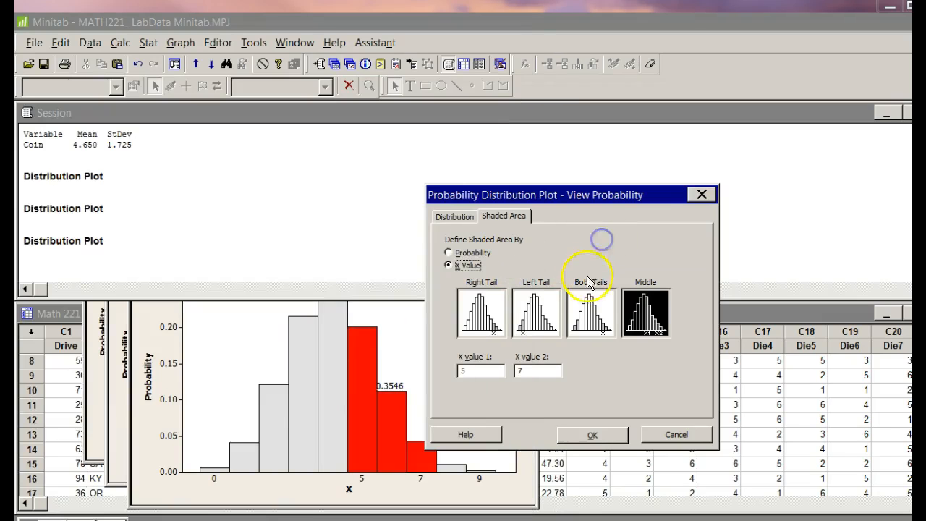
click(533, 304)
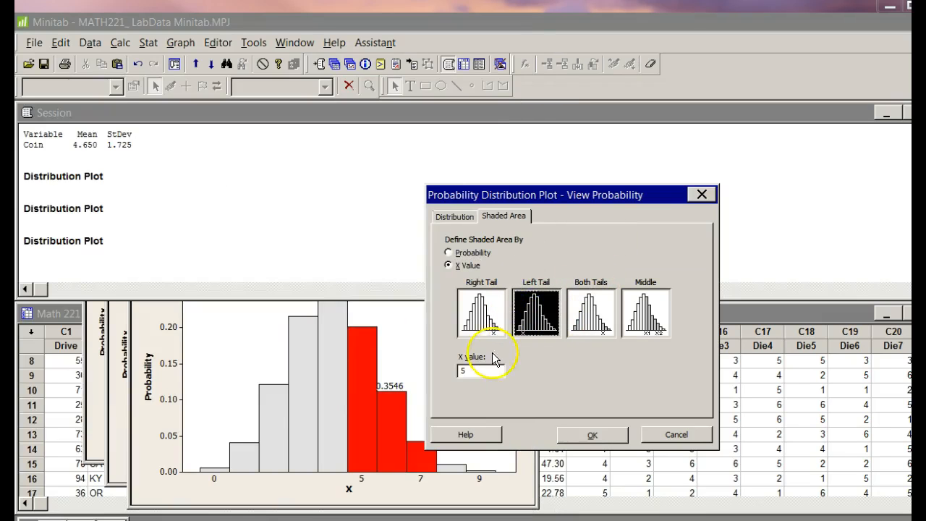
drag(477, 369, 430, 370)
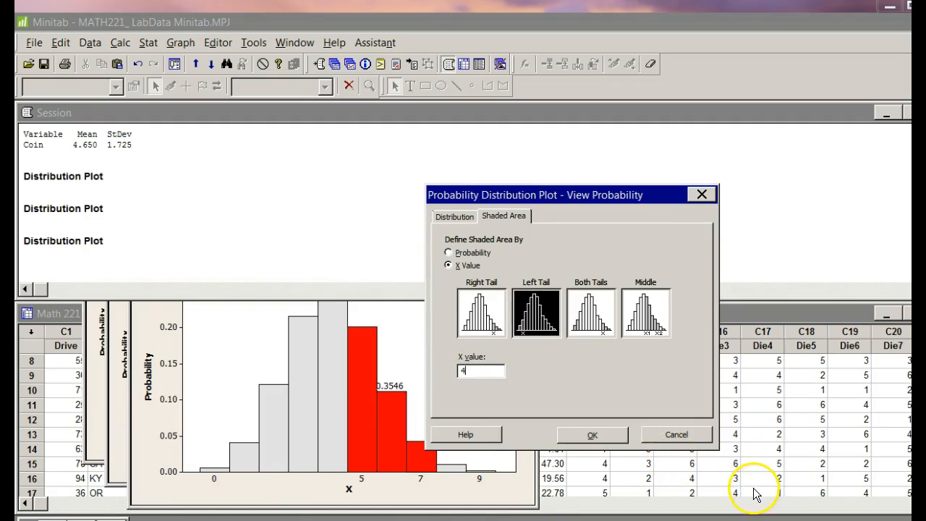
click(618, 434)
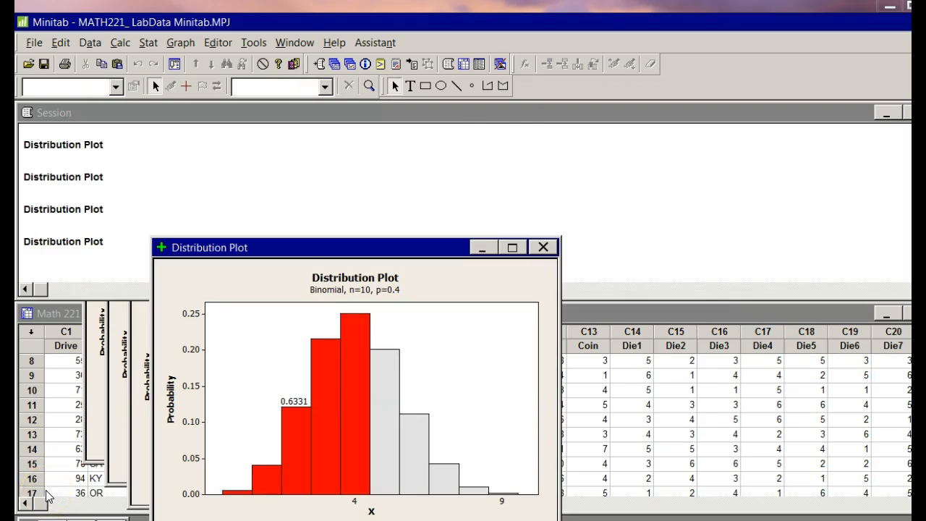
Read the P(x<4 or x≥7) item in PowerPoint and set up another View Probability plot in Minitab
key(alt+Tab)
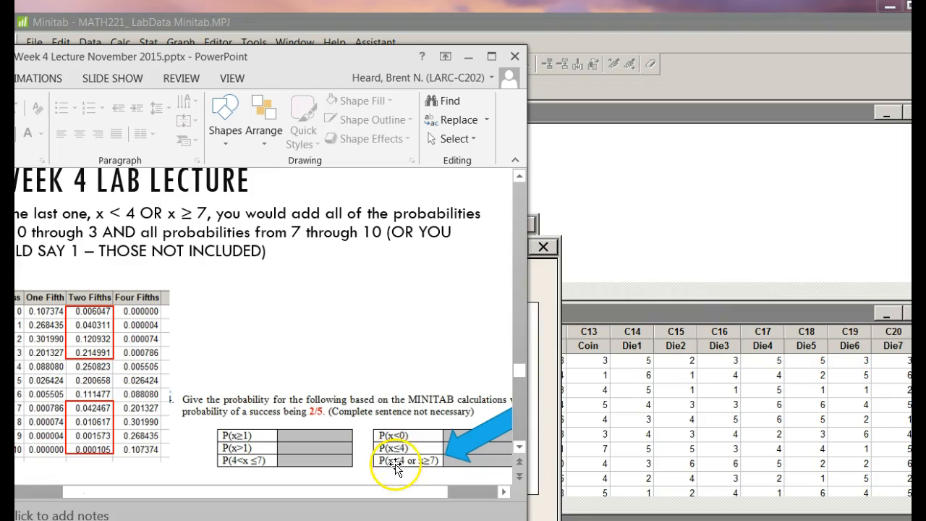
click(600, 223)
click(180, 43)
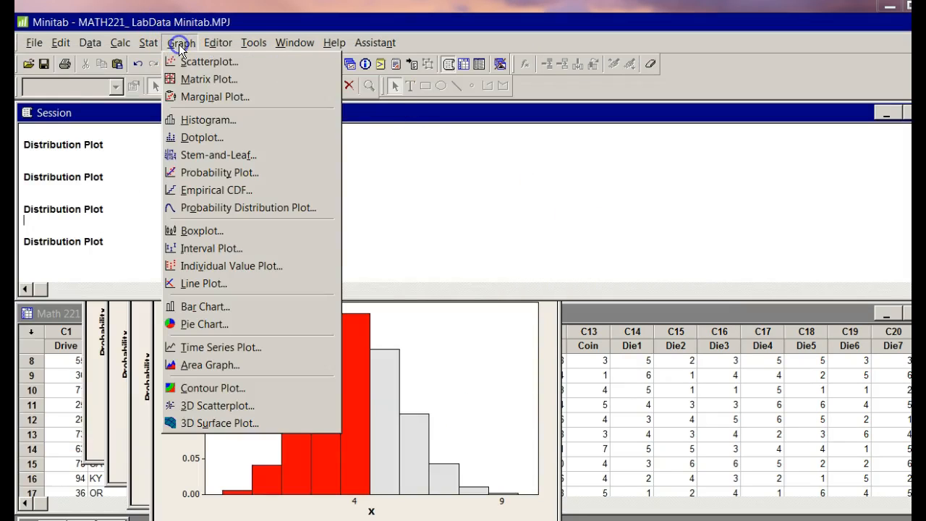
click(208, 205)
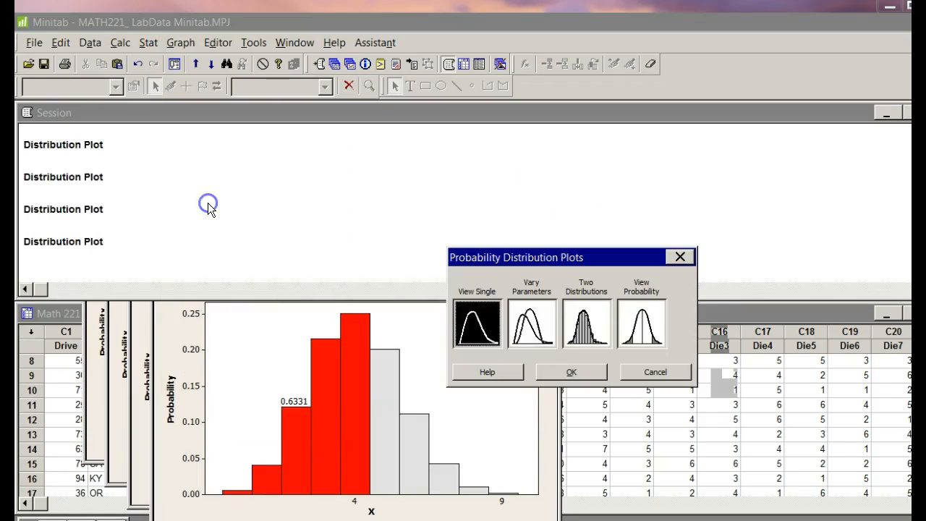
click(637, 324)
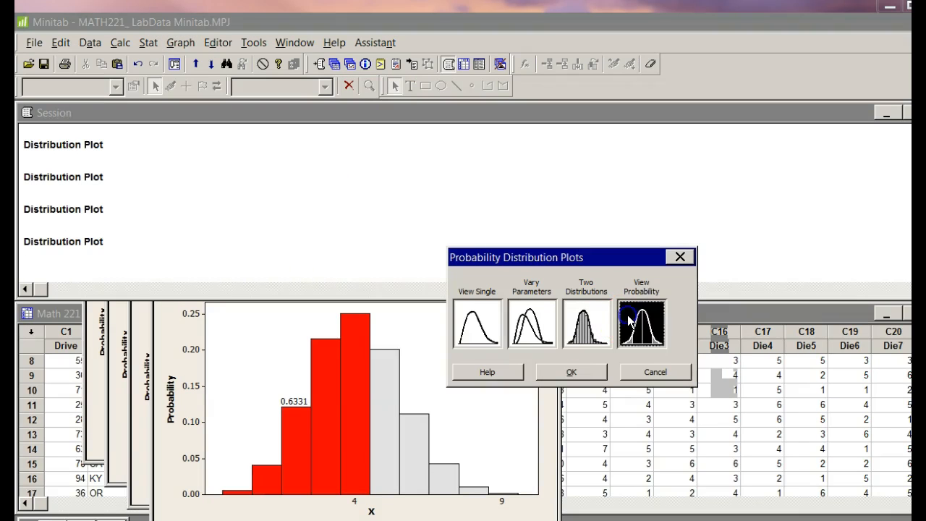
click(576, 373)
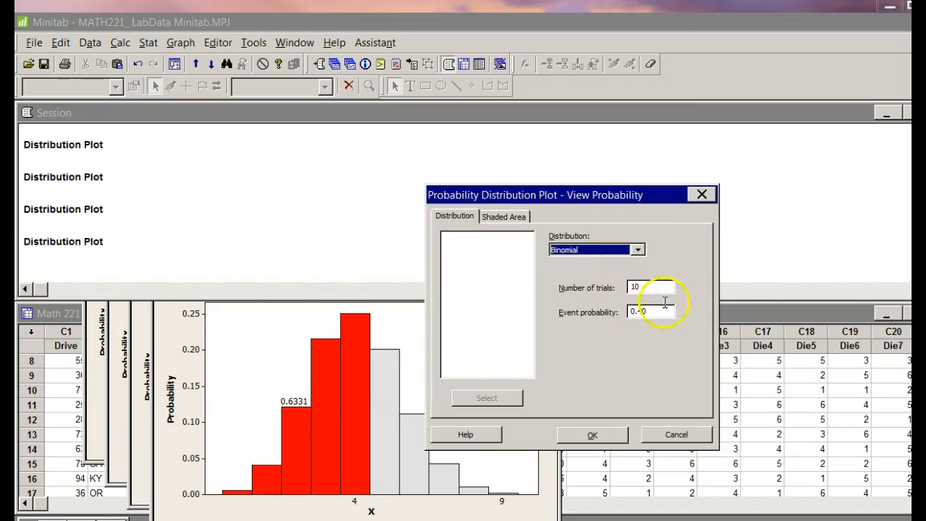
Generate the binomial plot with the left tail shaded at X value 3 and move its window up into full view
click(512, 215)
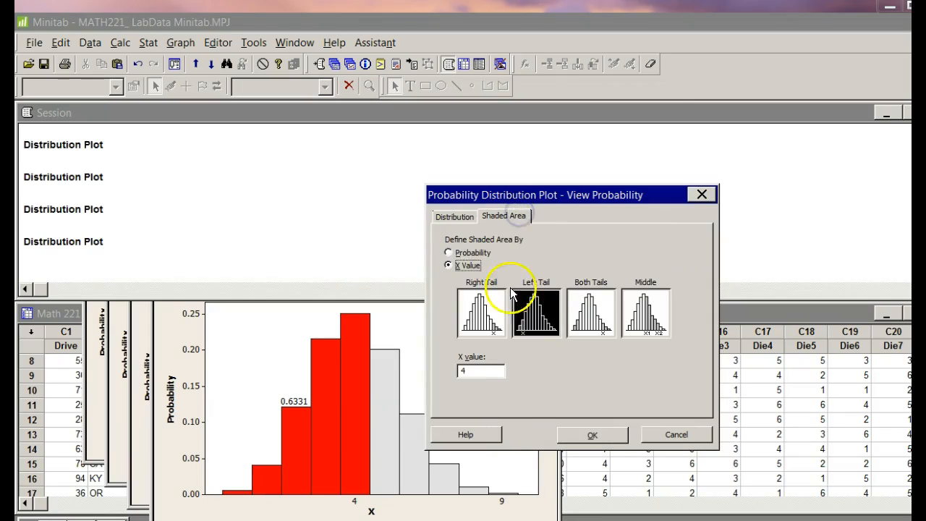
text(3)
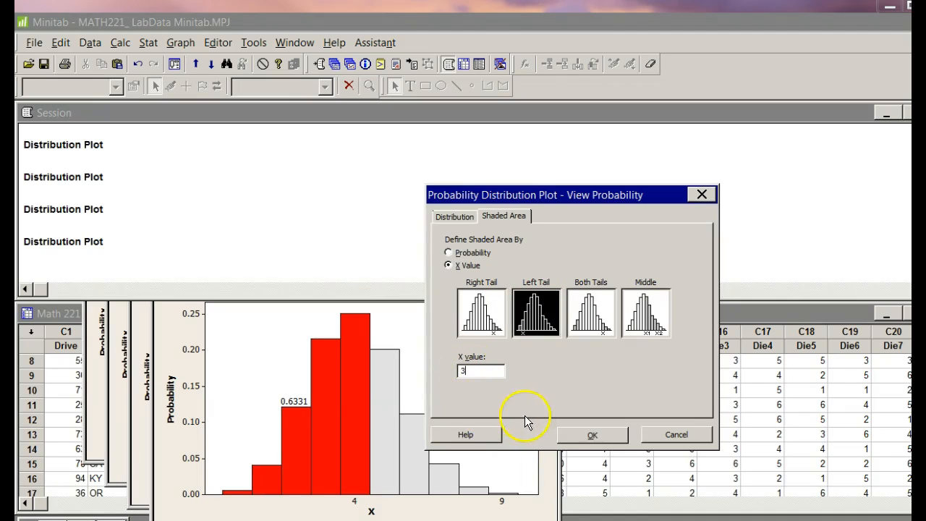
click(592, 435)
drag(413, 271, 431, 166)
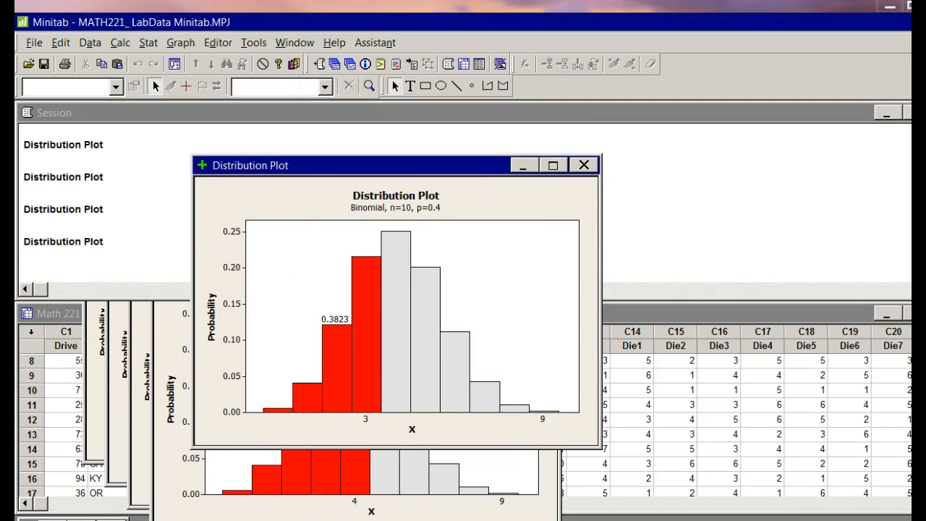
Switch to PowerPoint and examine the slides explaining how to find P(x<4) for the combined x<4 or x≥7 probability
key(alt+Tab)
click(361, 268)
scroll(361, 269, down, 3)
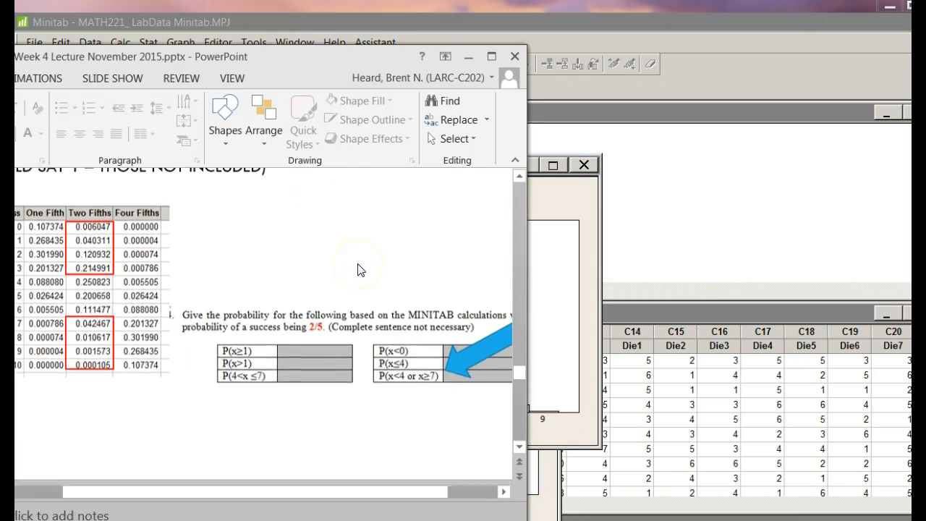
scroll(360, 269, down, 5)
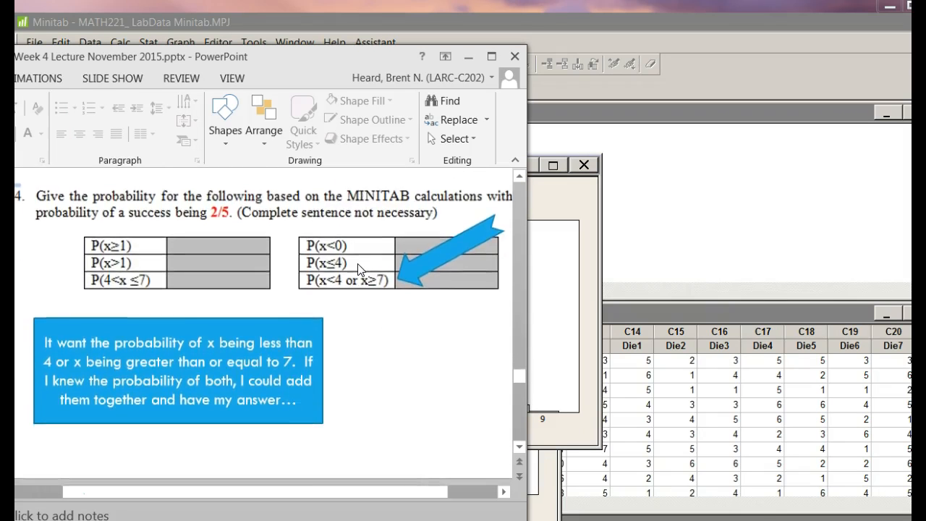
scroll(359, 269, down, 10)
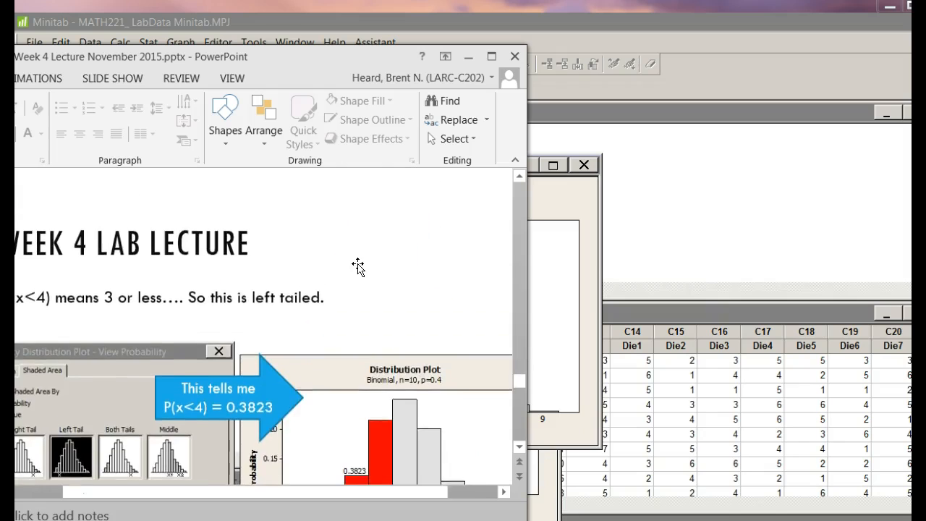
scroll(357, 264, down, 4)
click(357, 352)
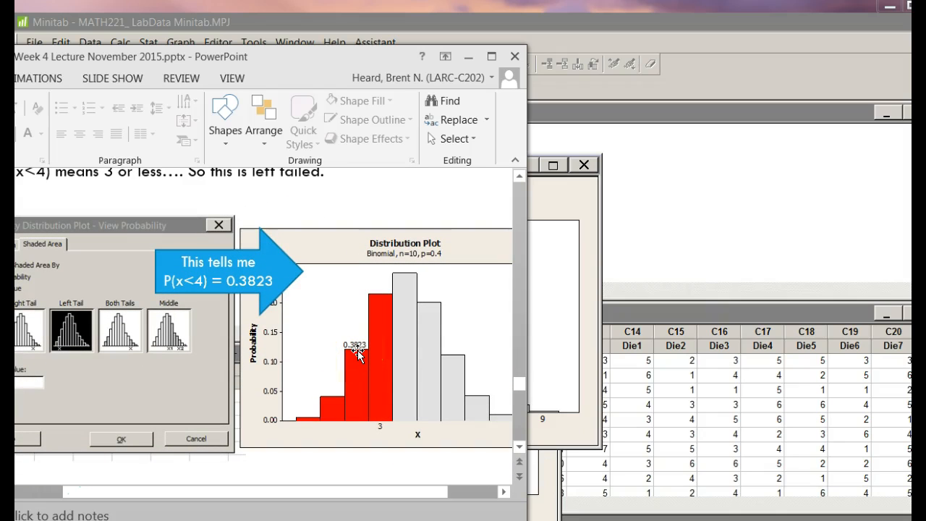
scroll(357, 352, up, 2)
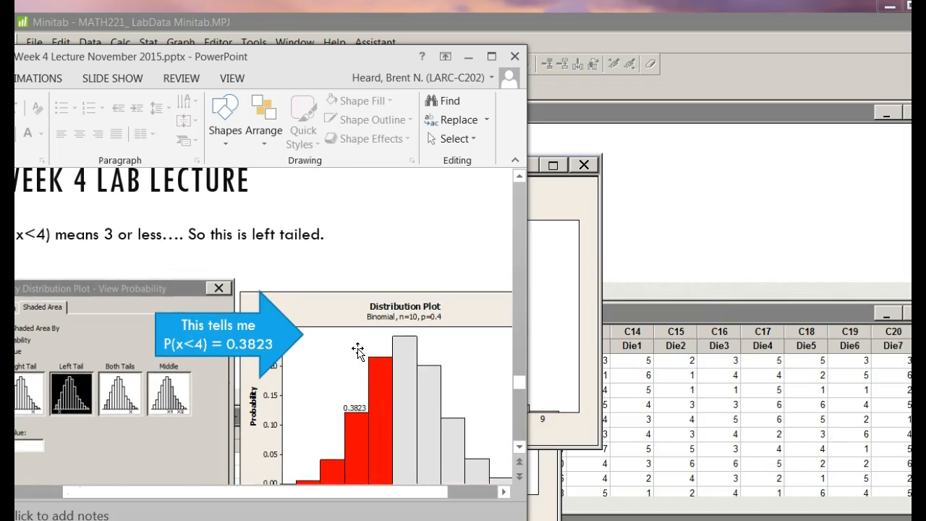
Read the PowerPoint slide on P(x≥7) as a right-tailed probability, and open a View Probability distribution plot in Minitab
scroll(357, 348, down, 5)
scroll(357, 348, up, 3)
scroll(357, 347, down, 1)
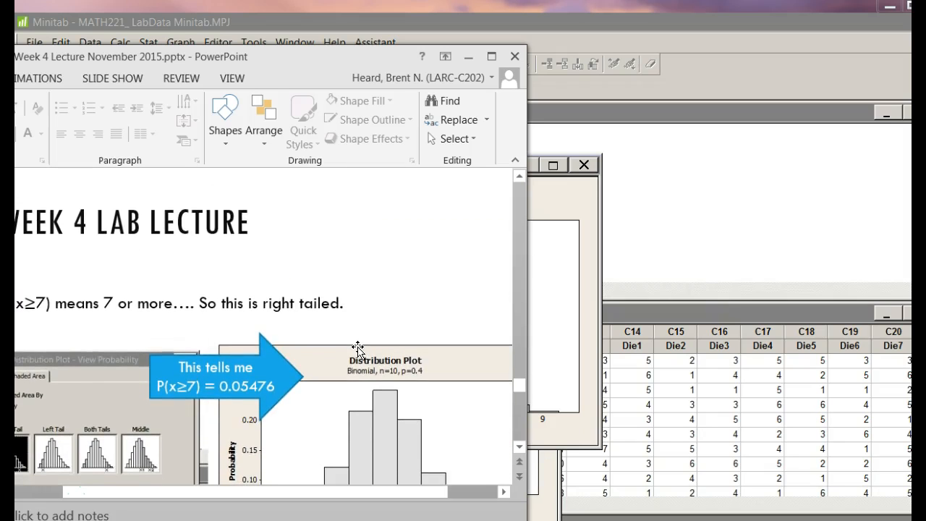
scroll(357, 348, down, 3)
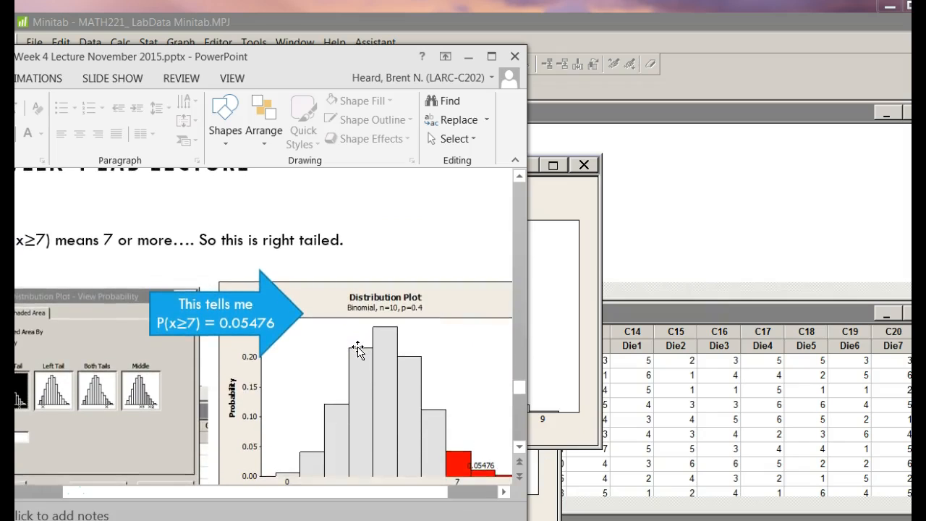
click(631, 231)
click(651, 217)
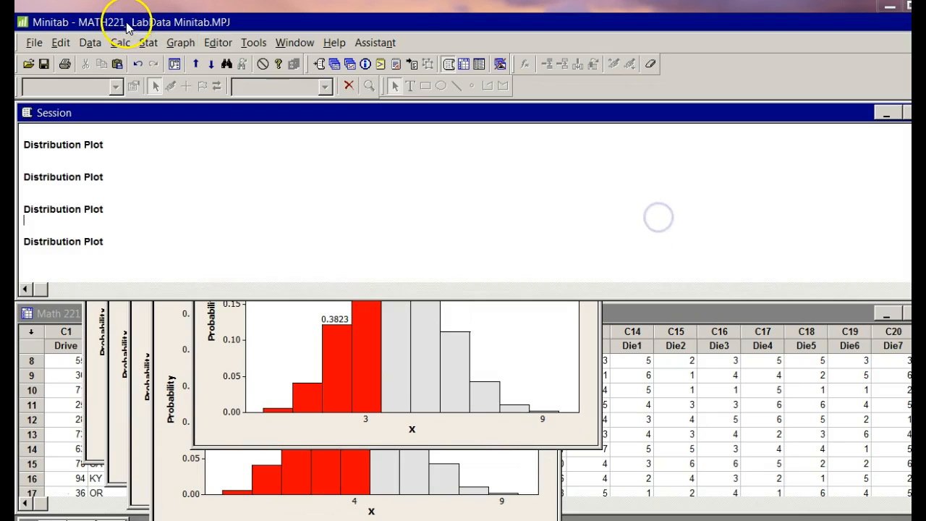
click(179, 43)
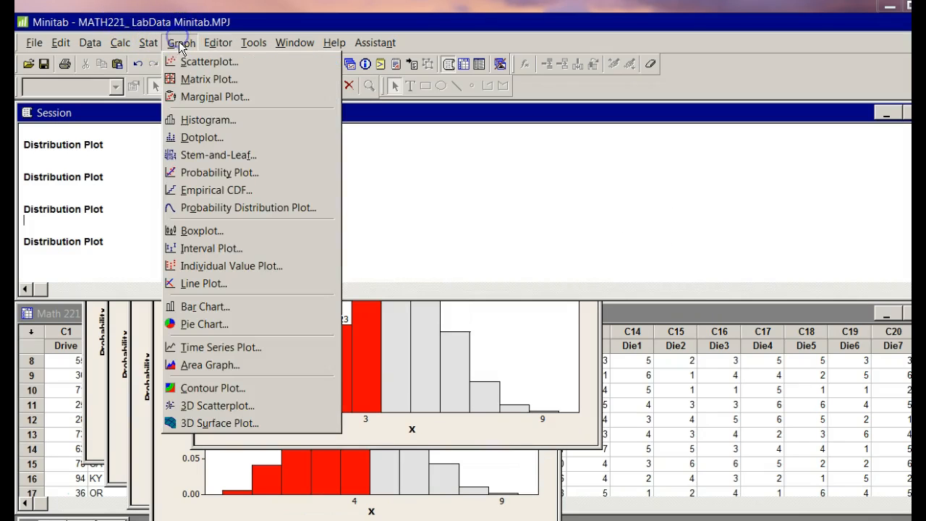
click(233, 207)
click(655, 322)
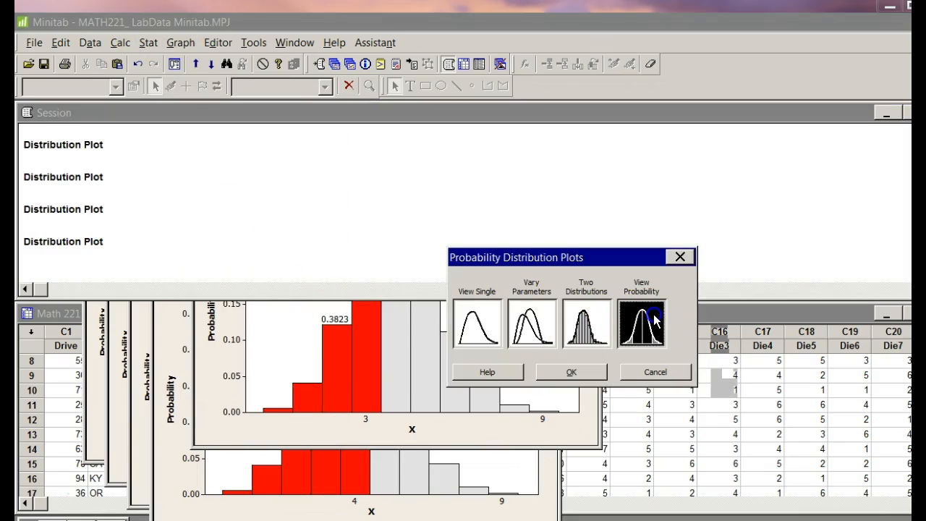
click(570, 375)
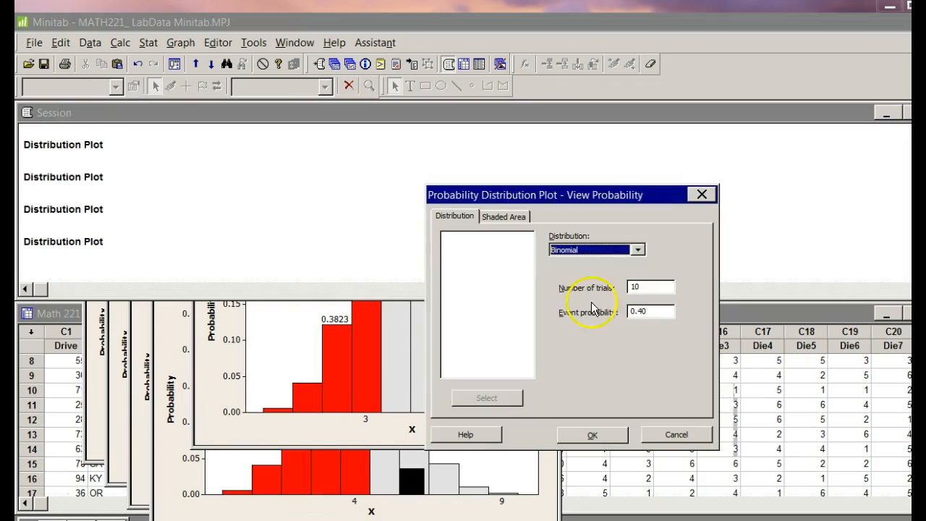
Generate the binomial plot with the right tail shaded at X value 7 and move its window up into full view
click(503, 219)
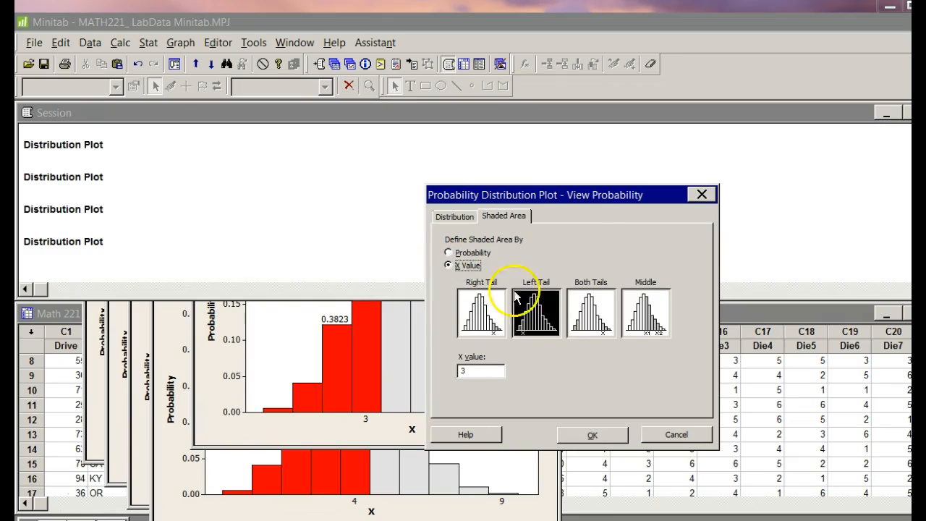
click(477, 311)
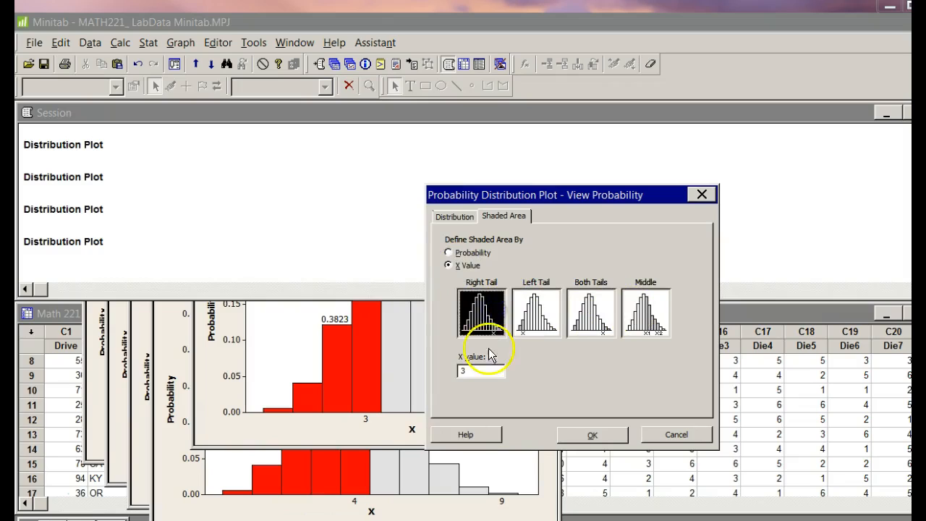
double_click(477, 371)
text(7)
click(594, 435)
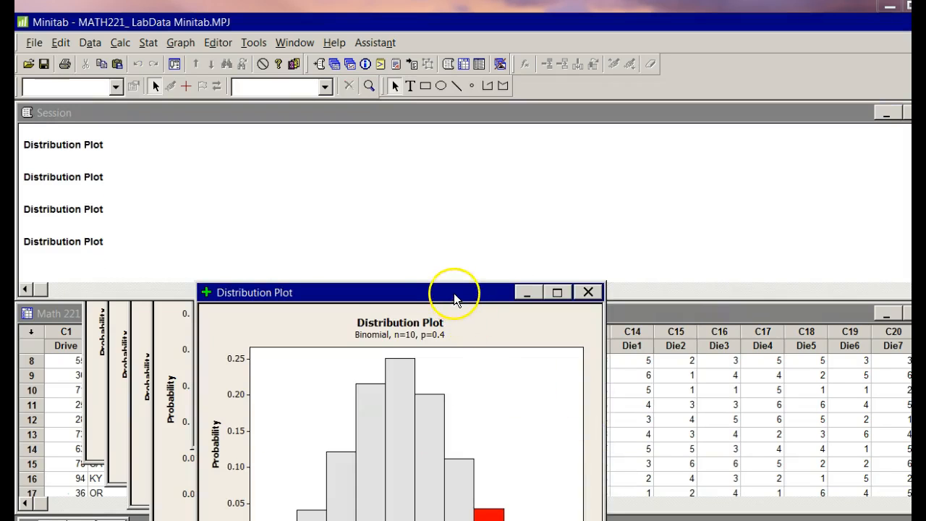
drag(455, 297, 456, 172)
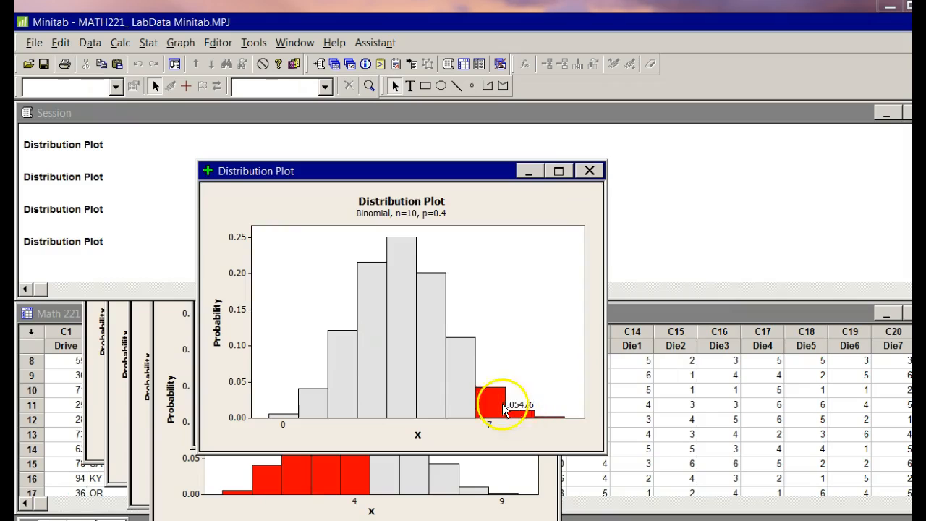
Switch to PowerPoint and examine the slide that adds the two tail probabilities for P(x<4 or x≥7), bringing the whole sum into view
key(alt+Tab)
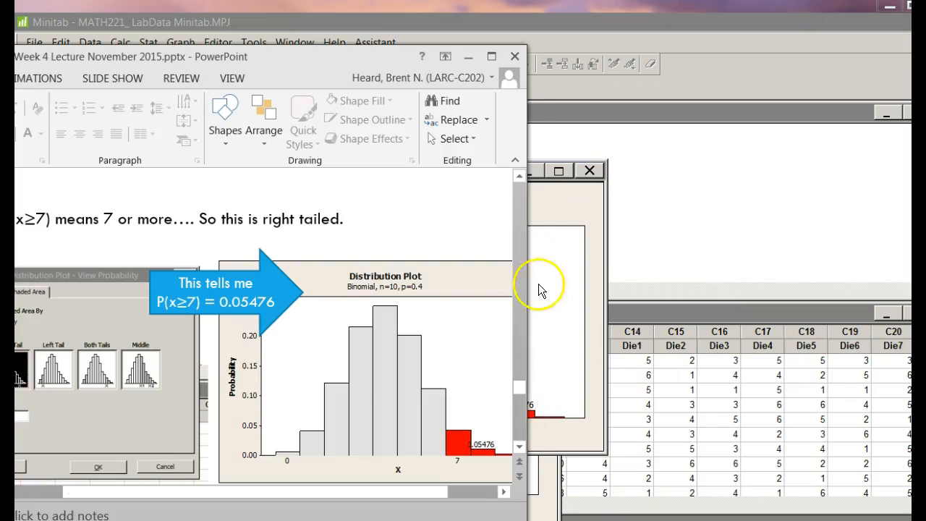
scroll(441, 393, down, 3)
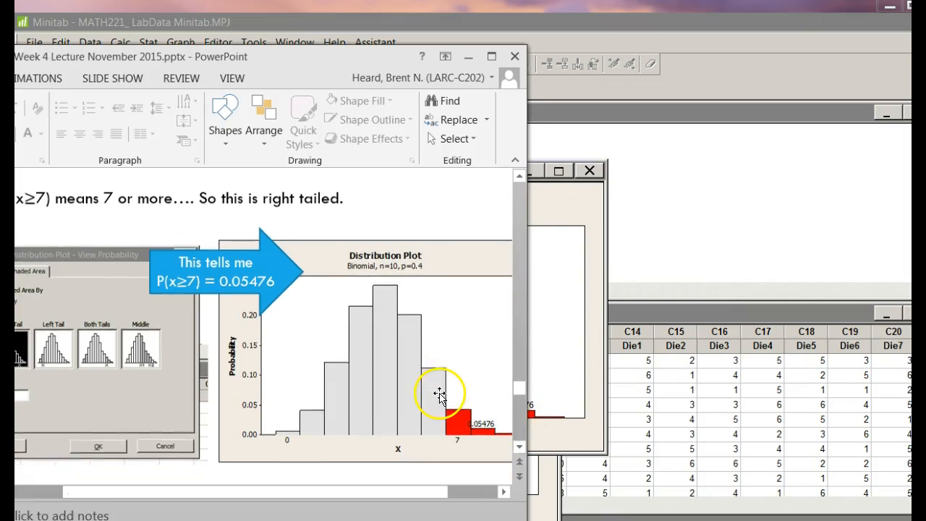
scroll(439, 393, down, 2)
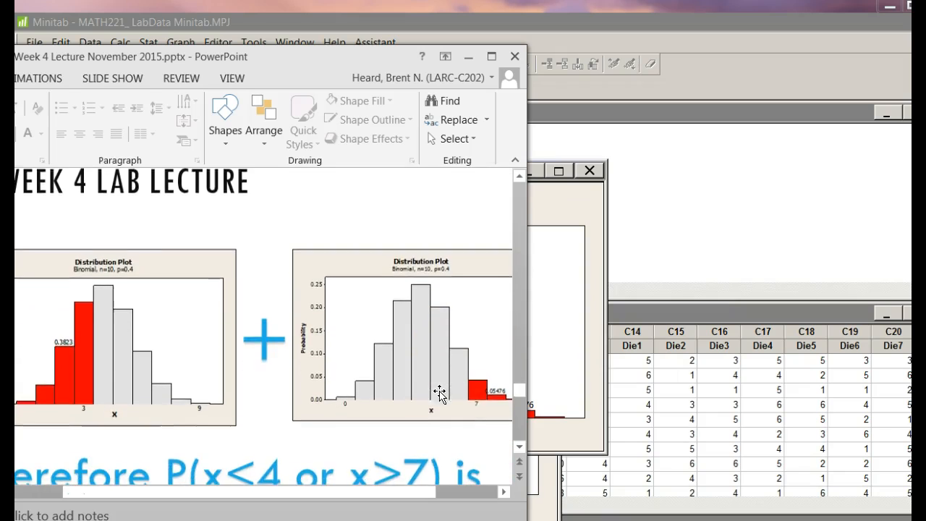
scroll(391, 351, down, 2)
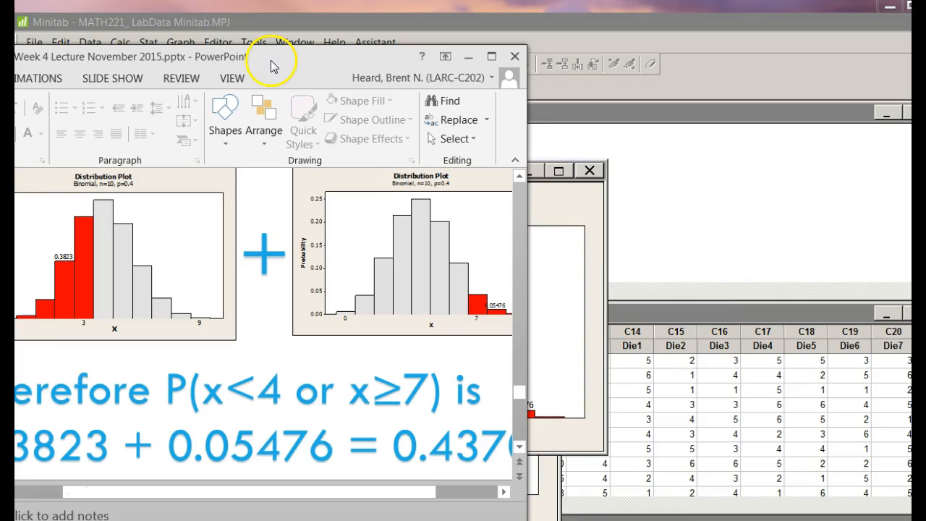
drag(271, 62, 306, 58)
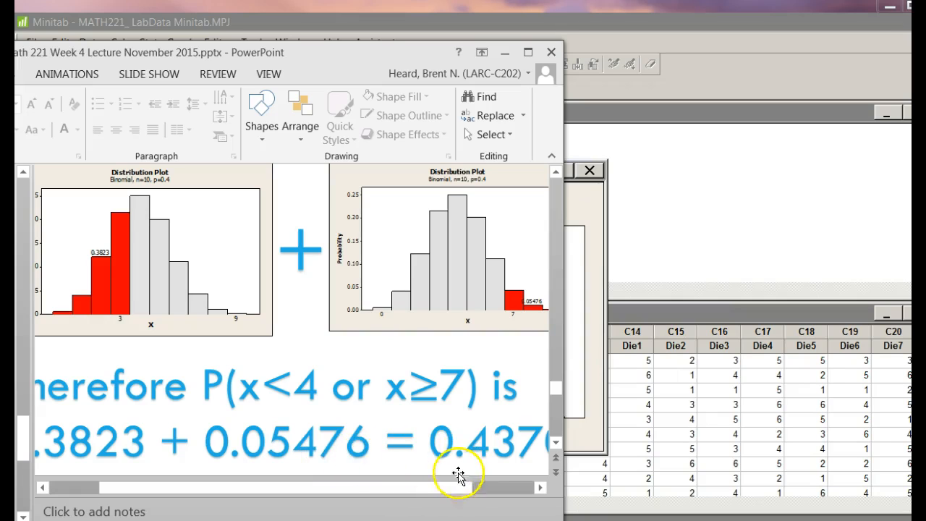
drag(452, 486, 474, 487)
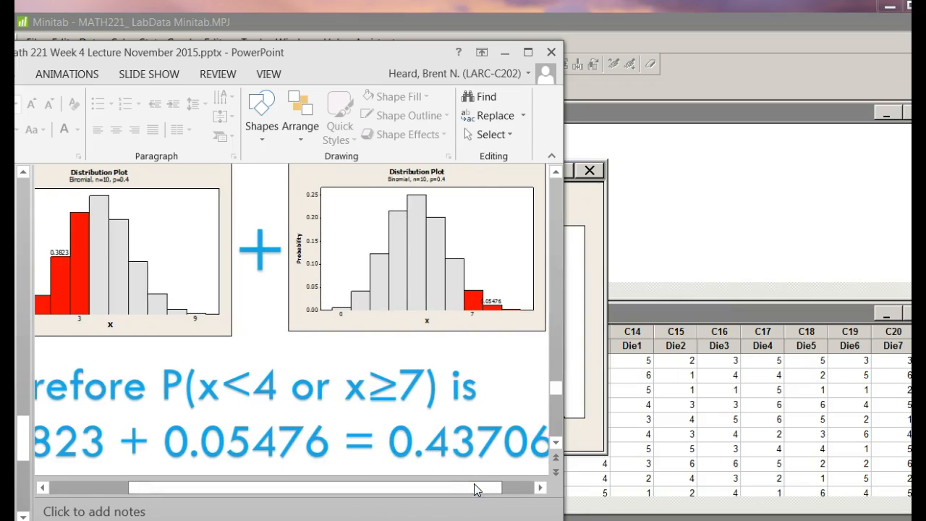
drag(485, 486, 497, 486)
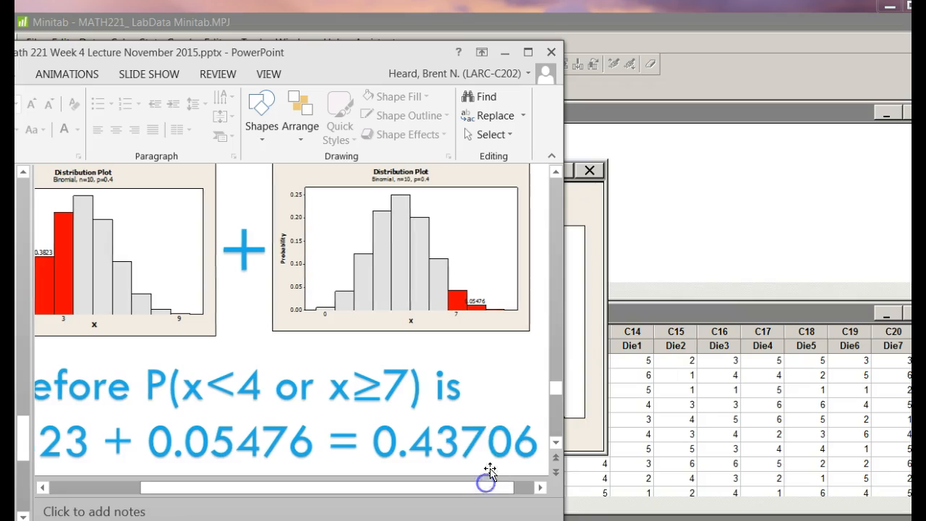